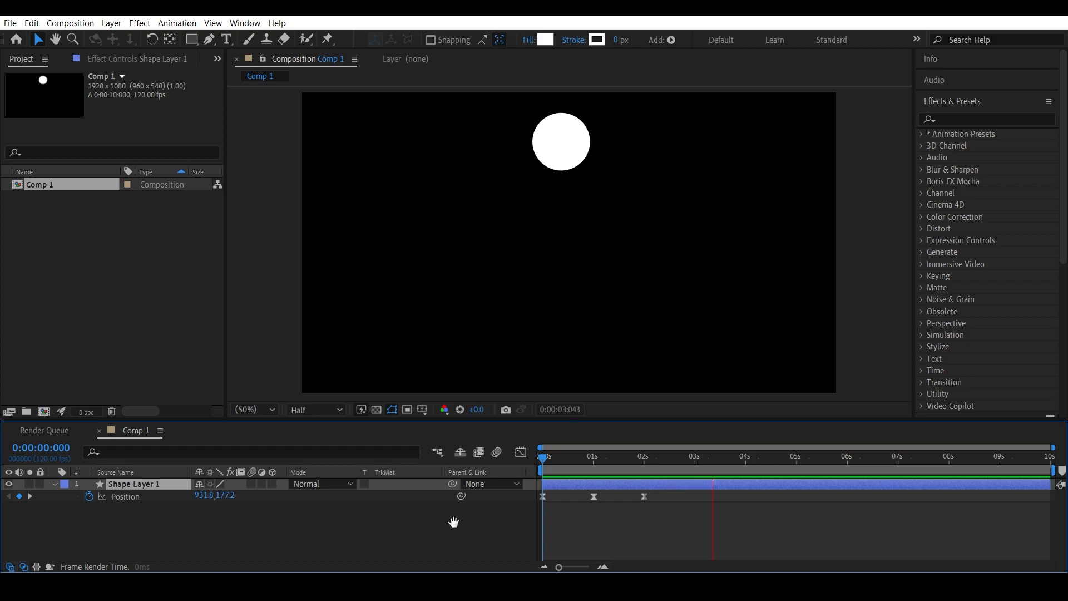
Step: Add the expression loopOut() to the Position property of Shape Layer 1
click(677, 457)
drag(663, 493, 522, 503)
click(486, 517)
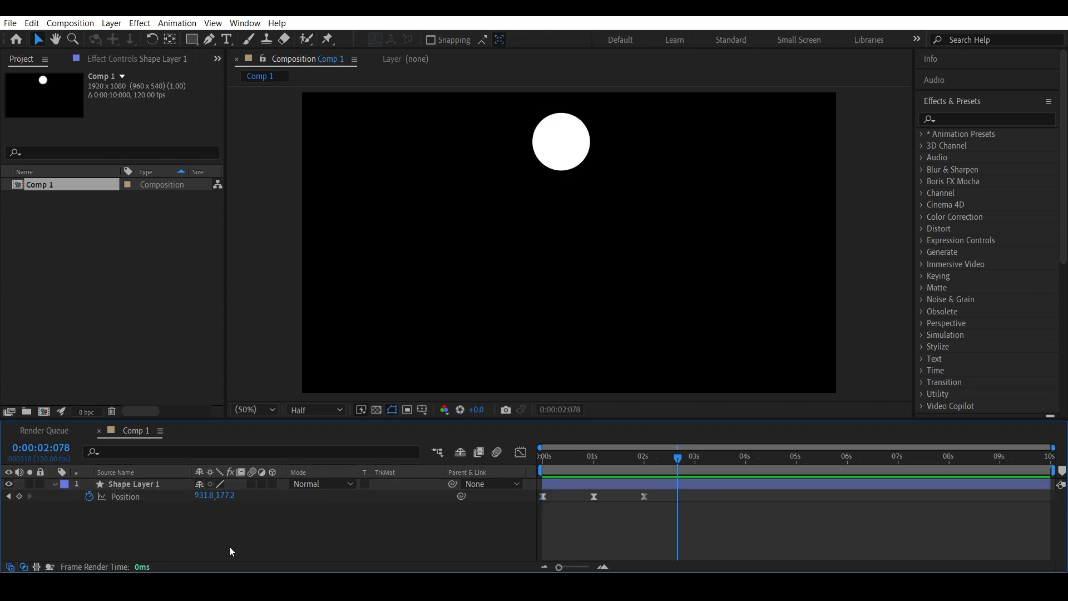
click(115, 498)
click(131, 522)
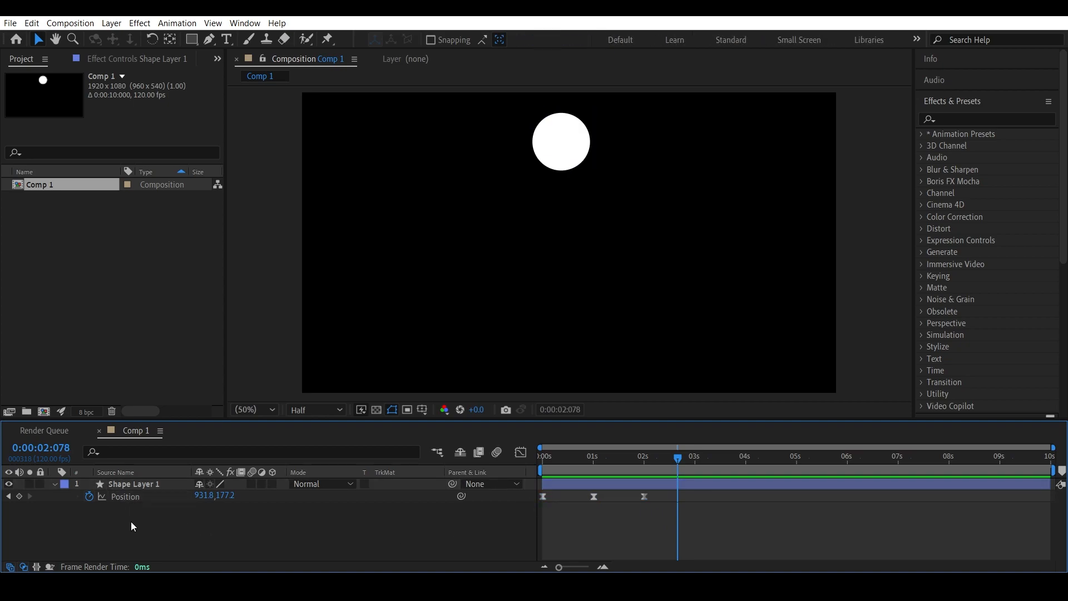
alt+click(91, 497)
text(loopOut())
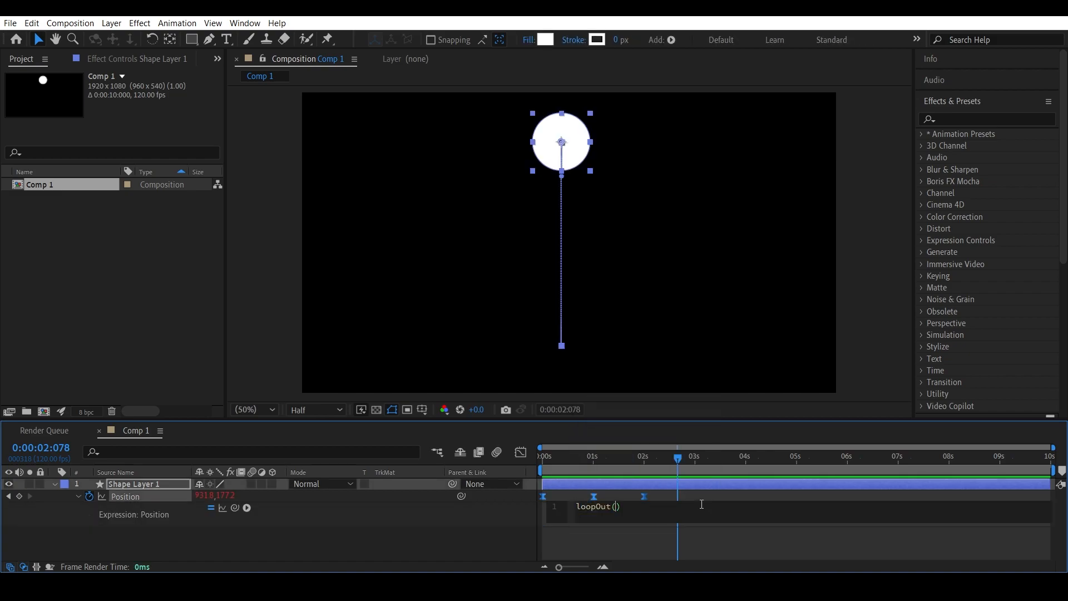
click(462, 544)
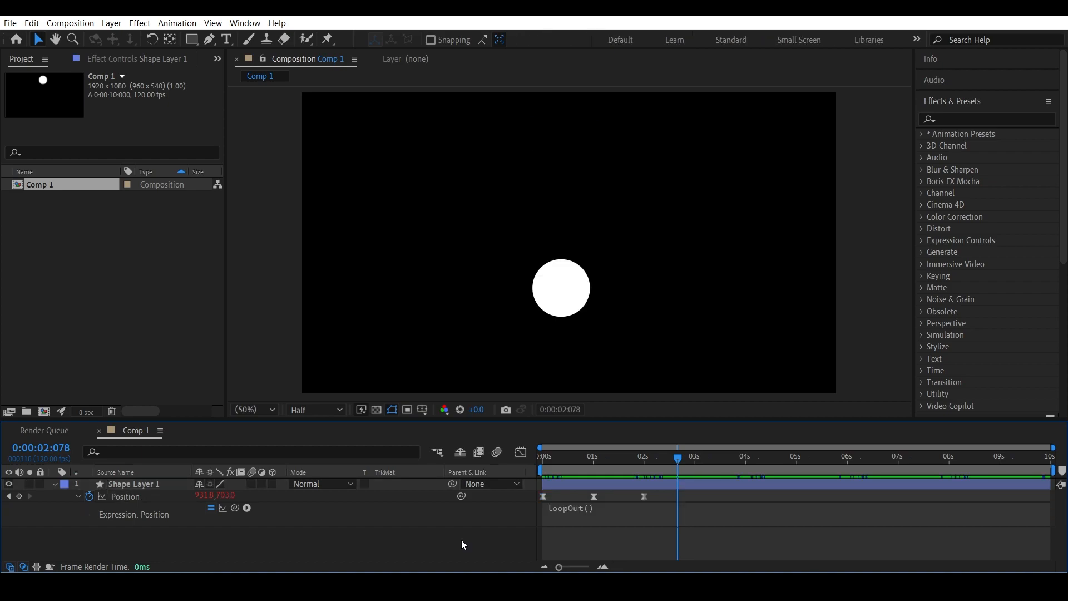
Step: Play back the bouncing circle from the start, and the end of the gradient clip in the Video Loop composition
drag(582, 459, 497, 463)
key(space)
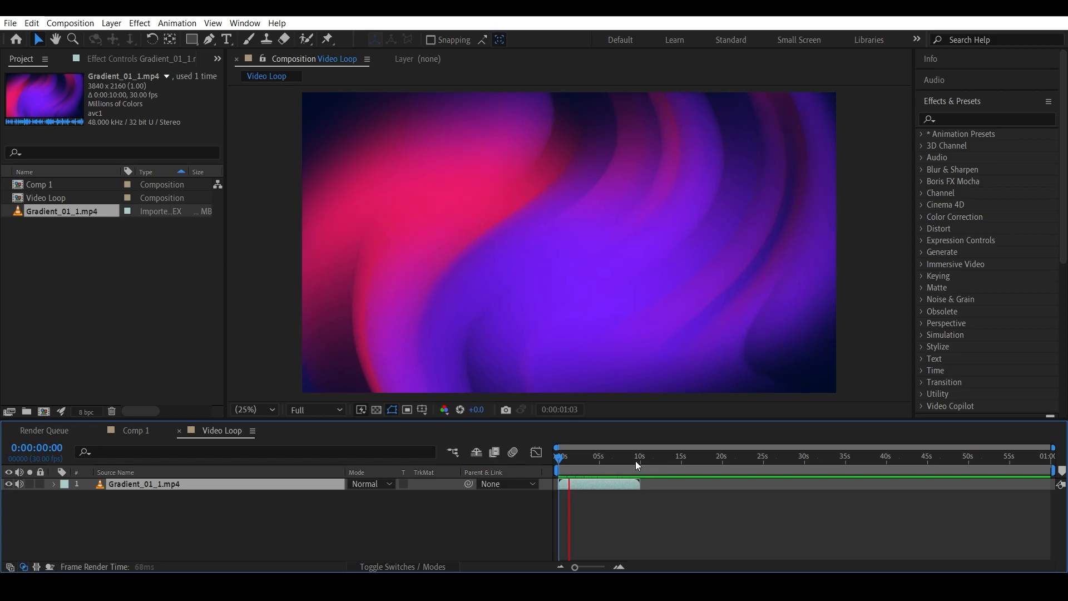
click(629, 459)
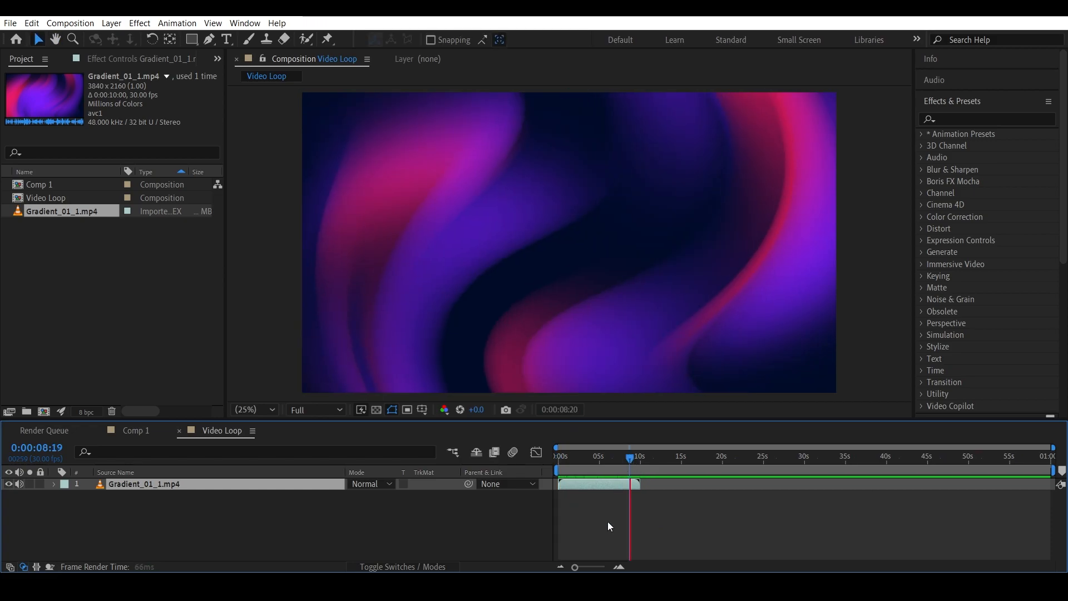
key(space)
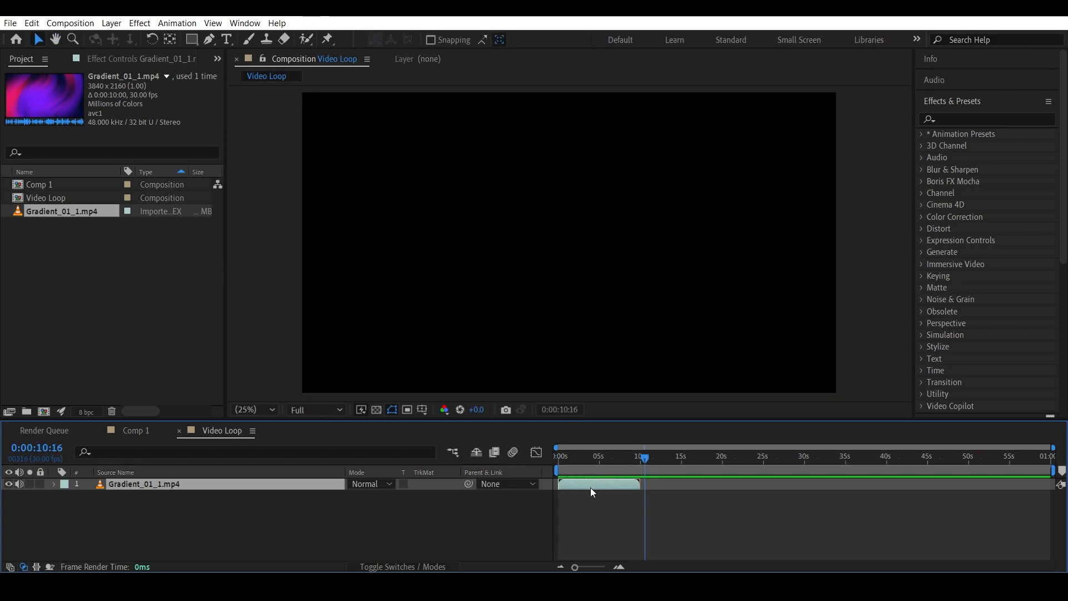
Step: Try continuing the gradient video by placing a duplicate of its layer directly after the original at 10 seconds, and delete the duplicate
key(ctrl+d)
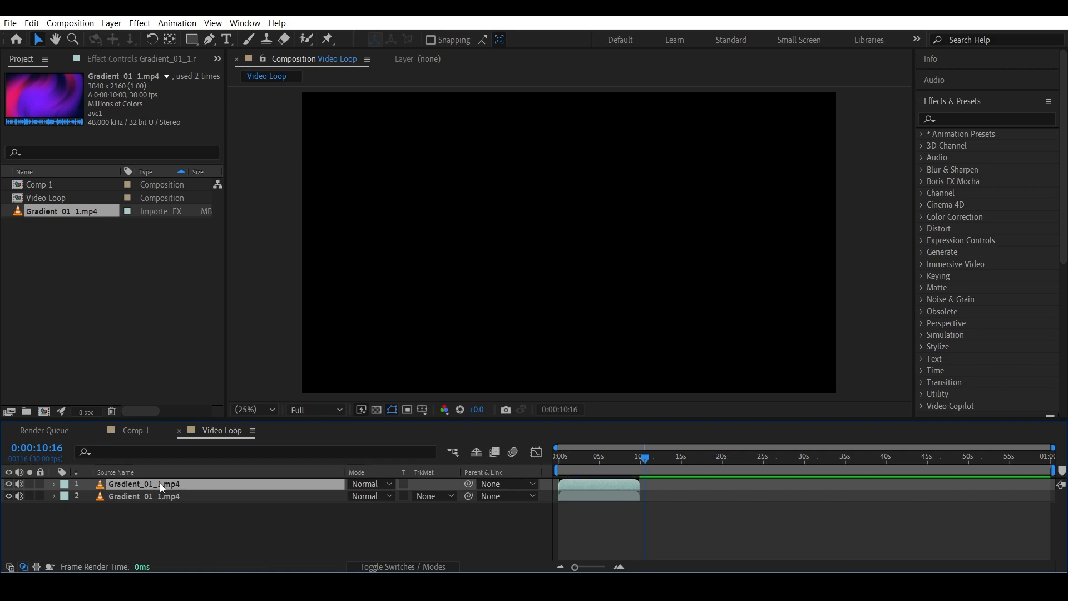
drag(583, 485, 633, 461)
key(space)
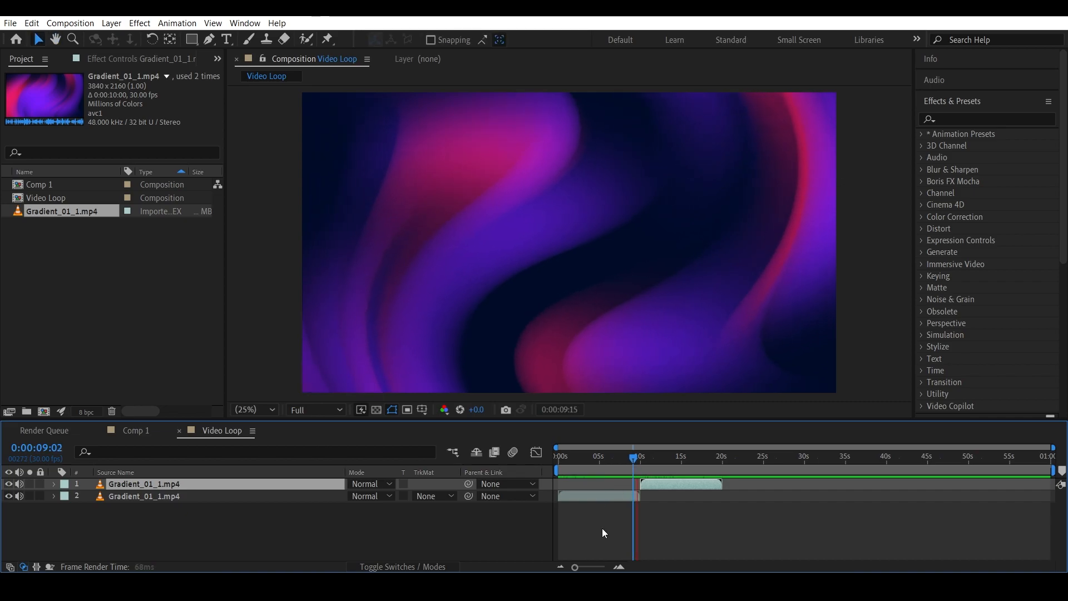
drag(639, 457, 641, 460)
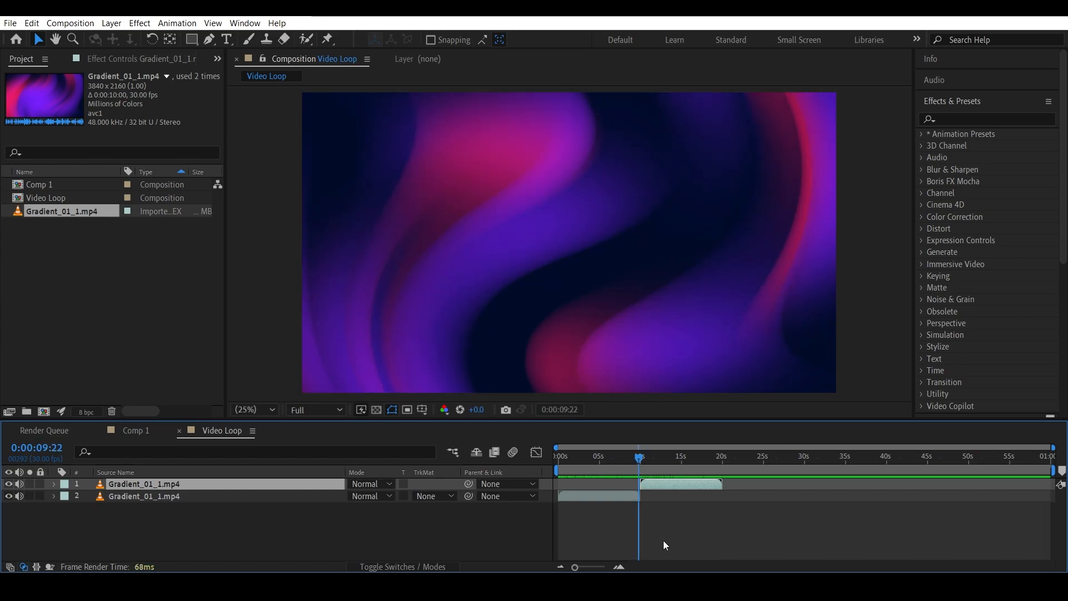
key(Delete)
Step: Return to the start of the composition and enable time remapping on the Gradient_01_1.mp4 layer
key(Home)
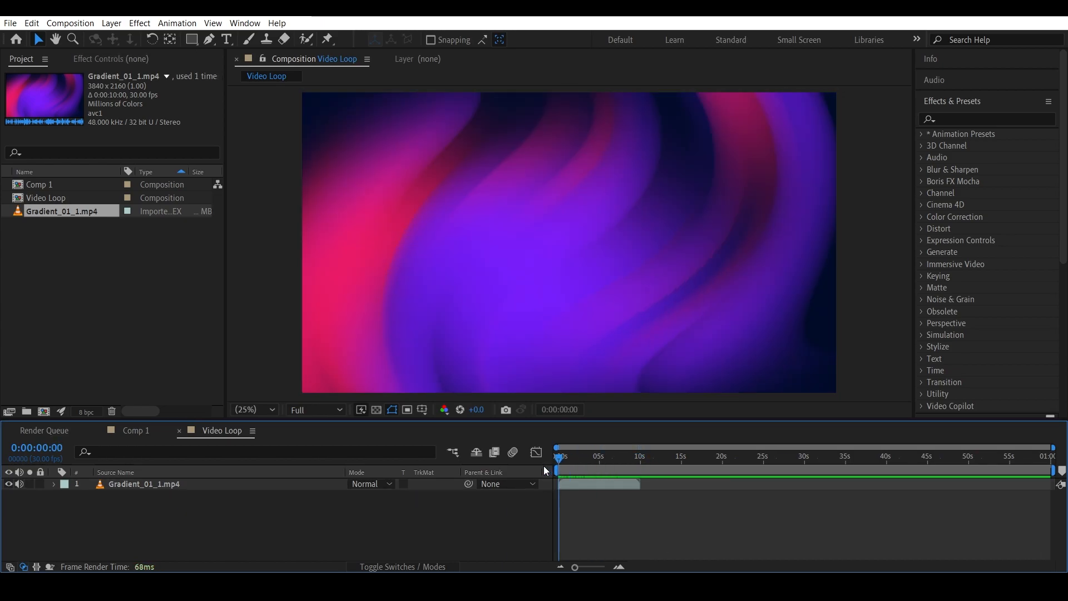
right_click(569, 483)
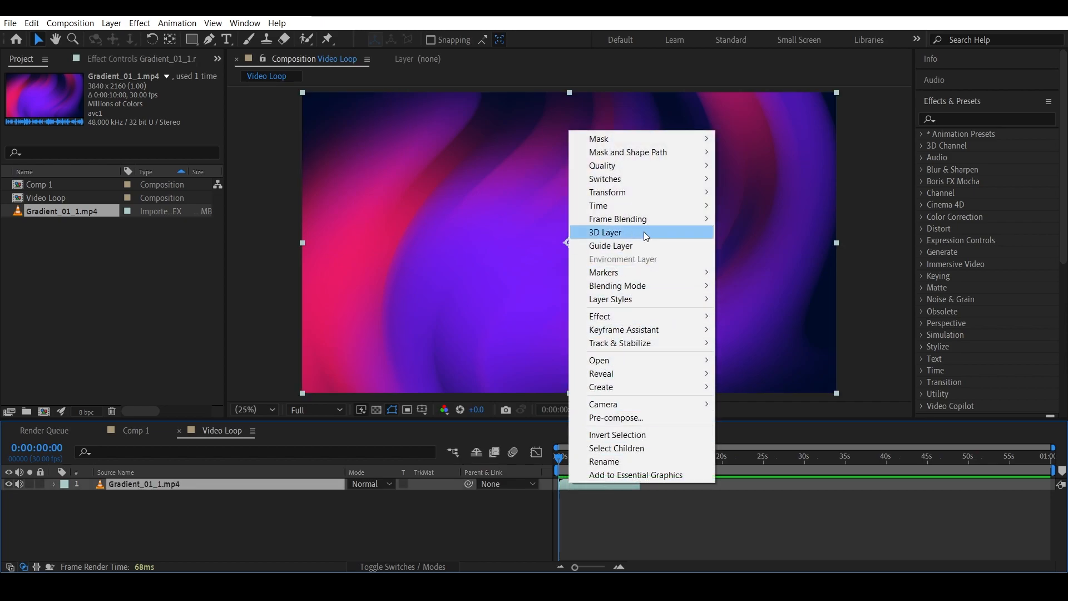
mouse_move(648, 208)
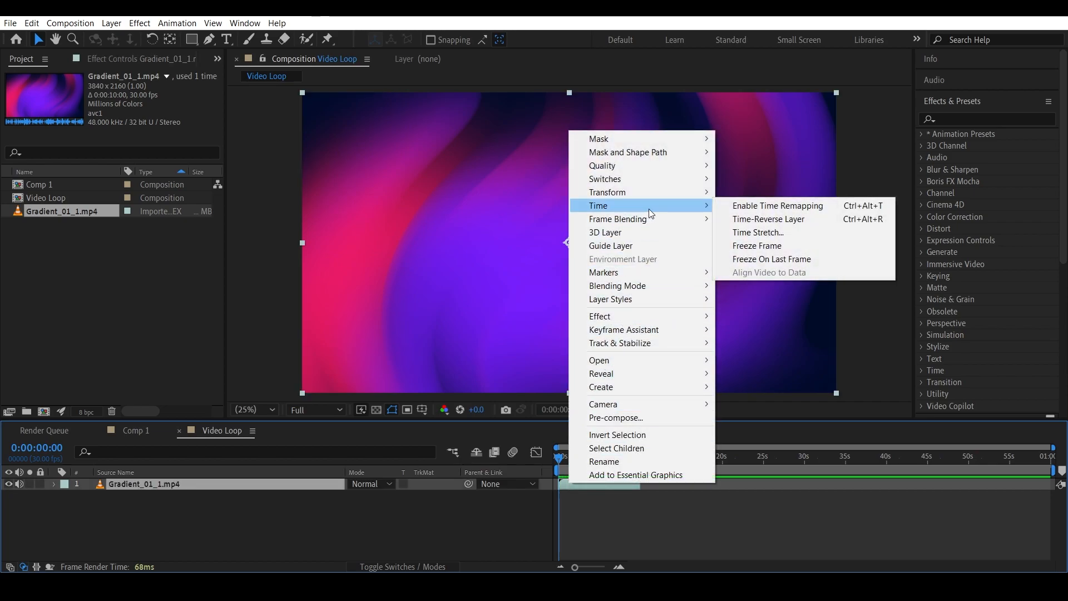
click(744, 210)
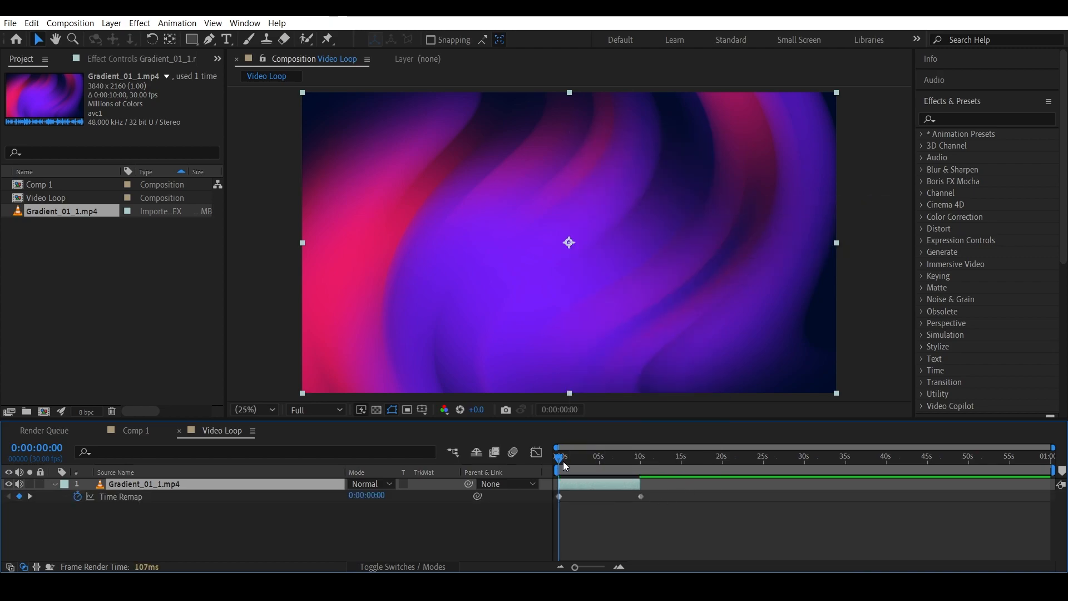
Step: Extend the out point of the Gradient_01_1.mp4 layer to the end of the one-minute composition
drag(561, 458, 826, 483)
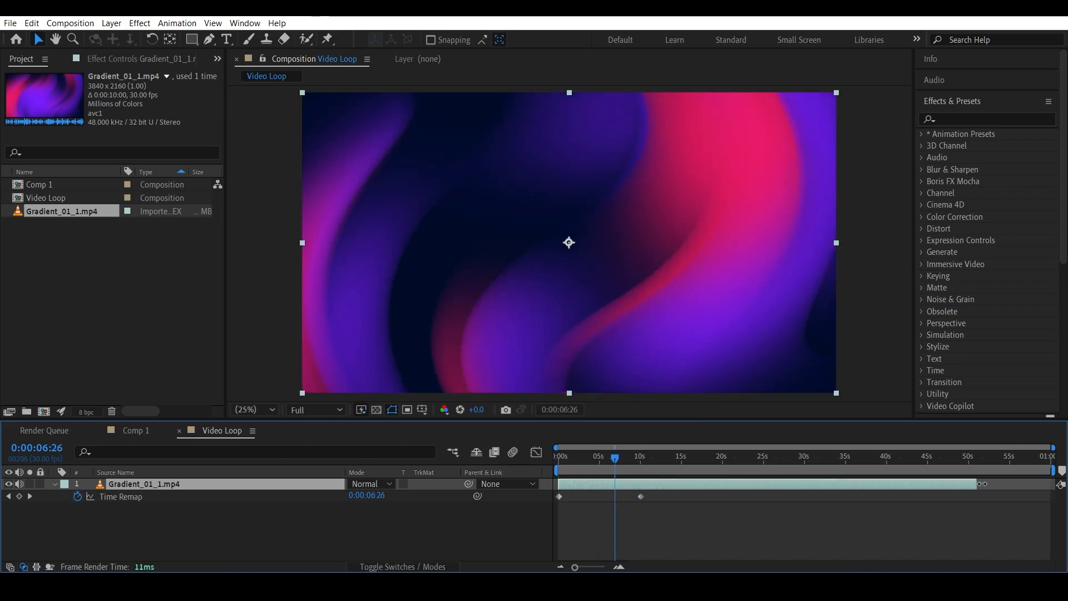
drag(979, 484, 1044, 485)
key(Caps_Lock)
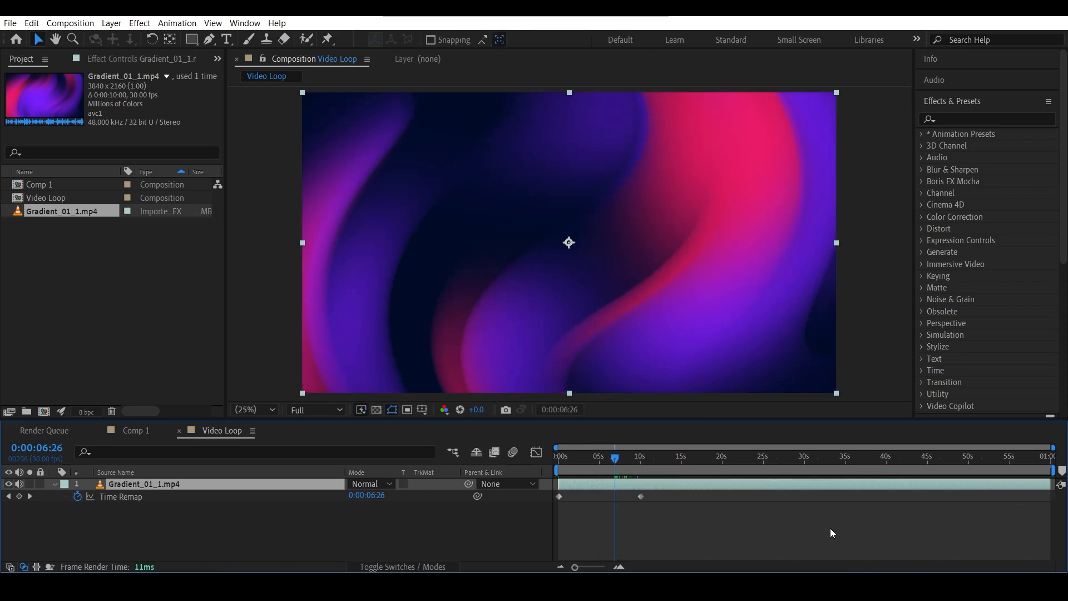
Step: Play back the extended gradient layer around its Time Remap keyframe at 10 seconds
click(762, 532)
drag(626, 471, 552, 466)
key(Caps_Lock)
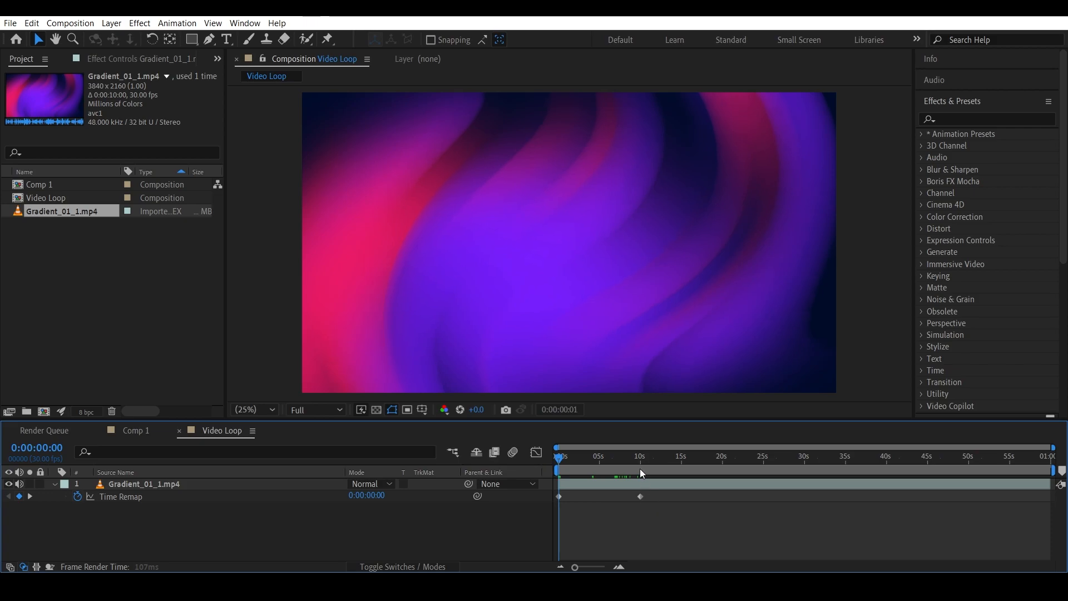
drag(639, 470, 633, 490)
key(space)
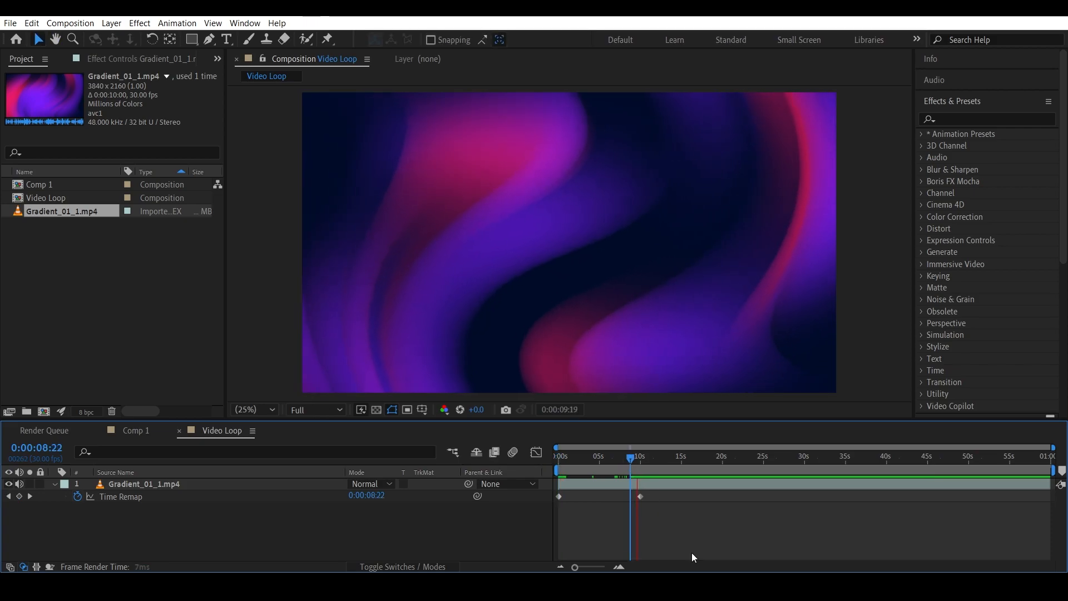
Step: Copy the first Time Remap keyframe of the gradient layer and paste it at 20 seconds
click(559, 495)
click(31, 22)
click(50, 95)
drag(710, 465, 532, 465)
click(32, 23)
click(50, 147)
Step: Play back the gradient from the start and repeatedly across the 10-second keyframe to check the forward-to-reverse turn
key(space)
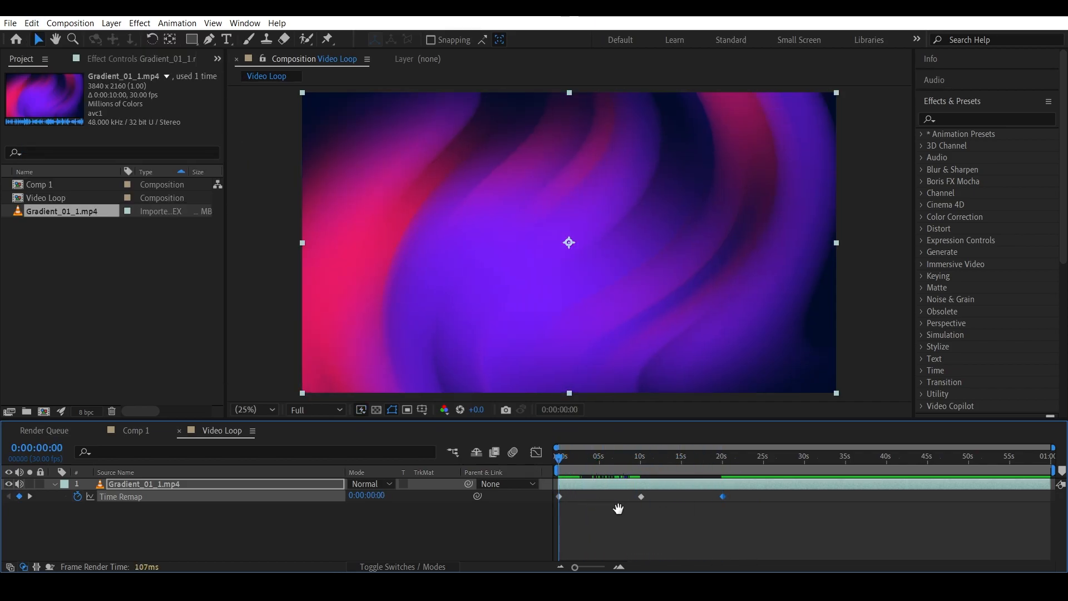
click(635, 466)
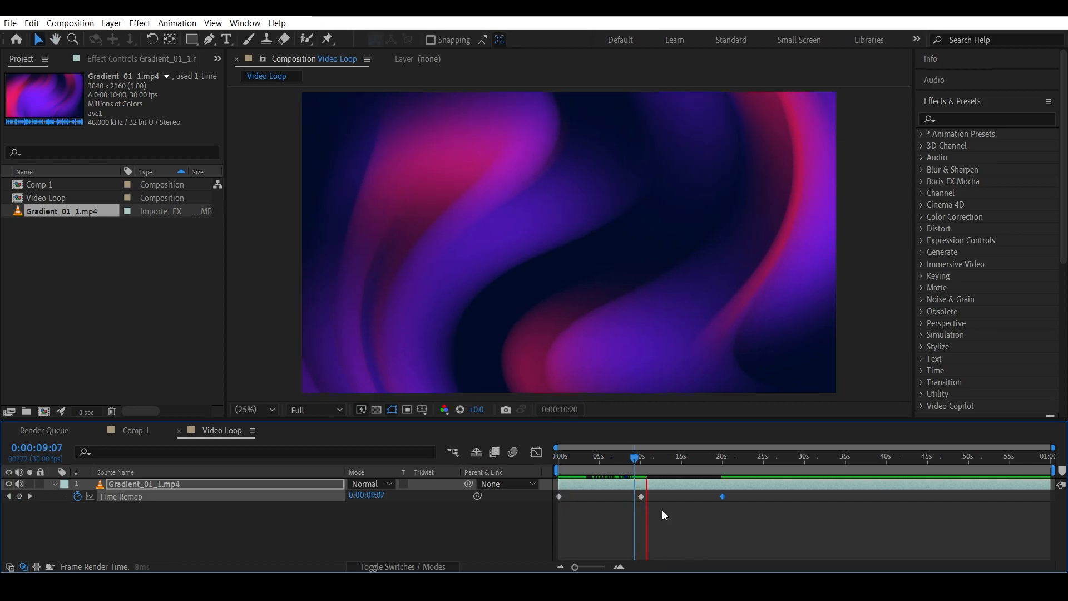
key(space)
click(628, 462)
key(space)
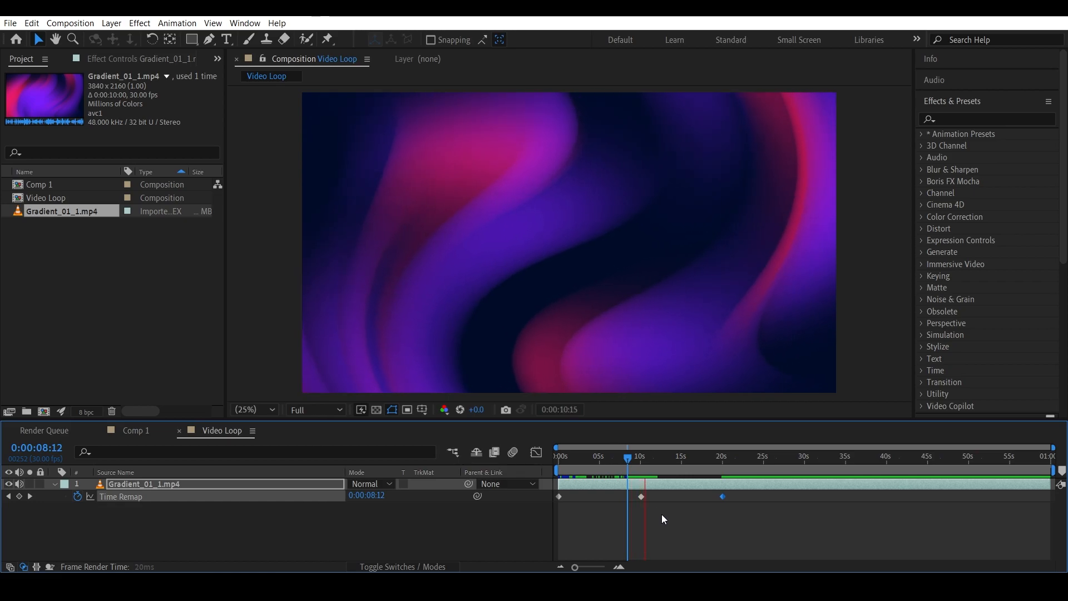
click(627, 457)
key(space)
Step: Examine all Time Remap keyframes as a value graph in the Graph Editor with the timeline area enlarged
drag(739, 491, 531, 505)
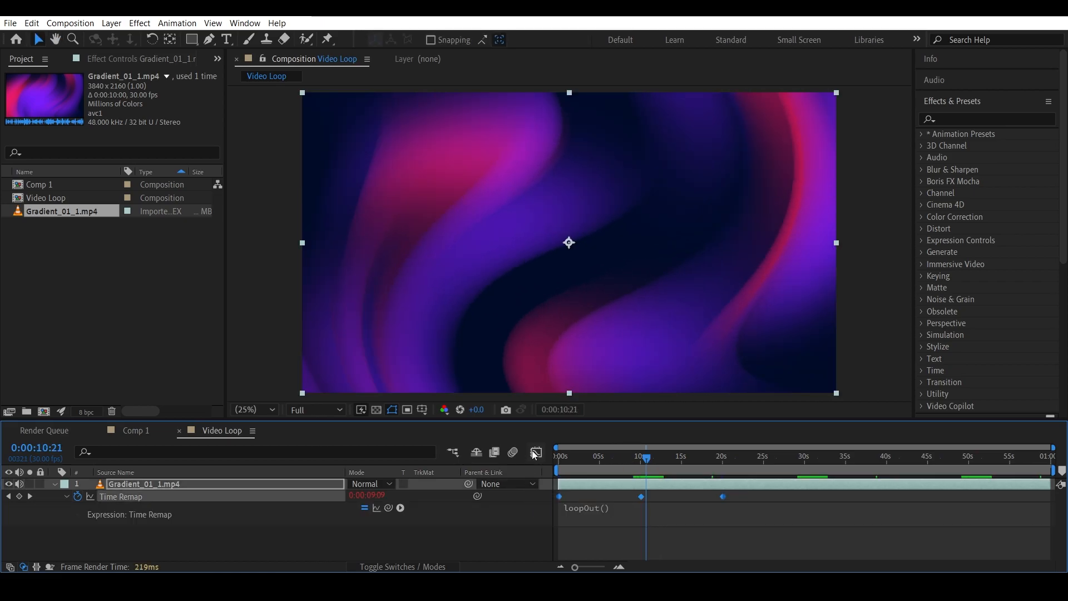
click(532, 452)
right_click(686, 497)
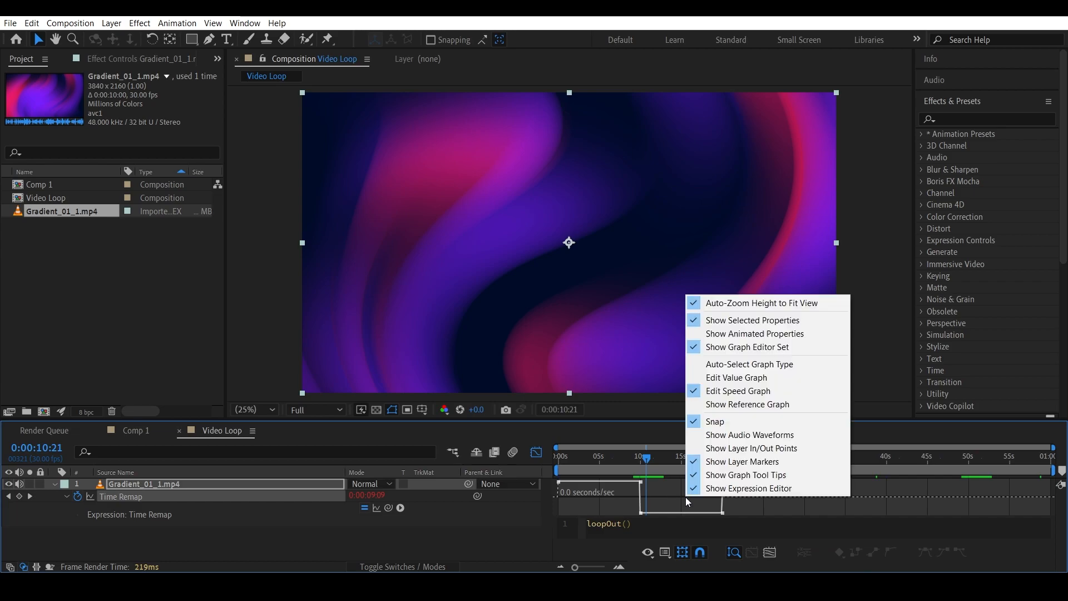
click(702, 377)
drag(702, 420, 702, 325)
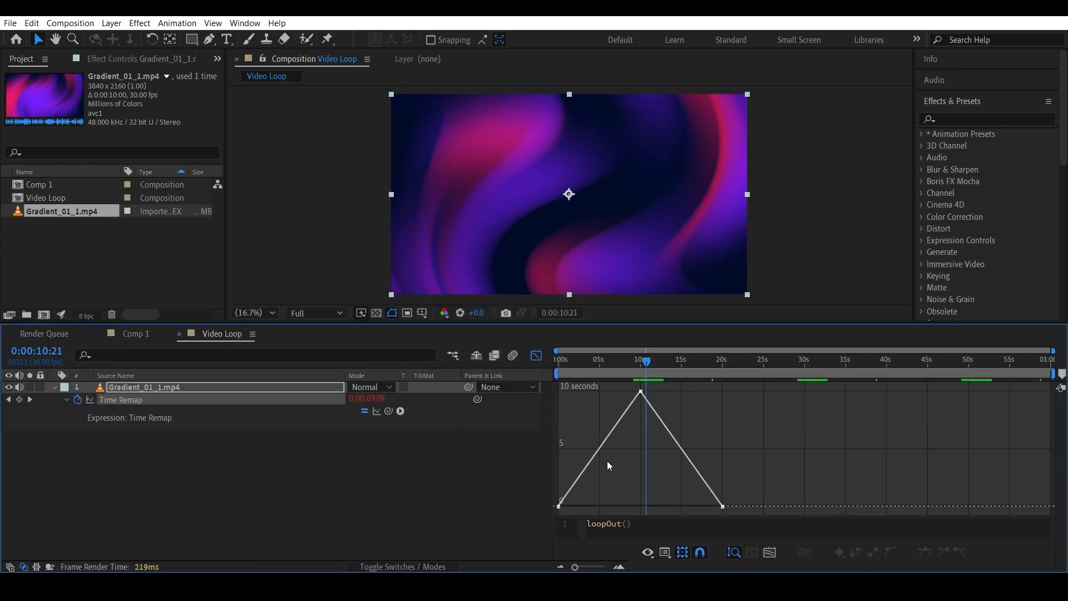
mouse_move(640, 393)
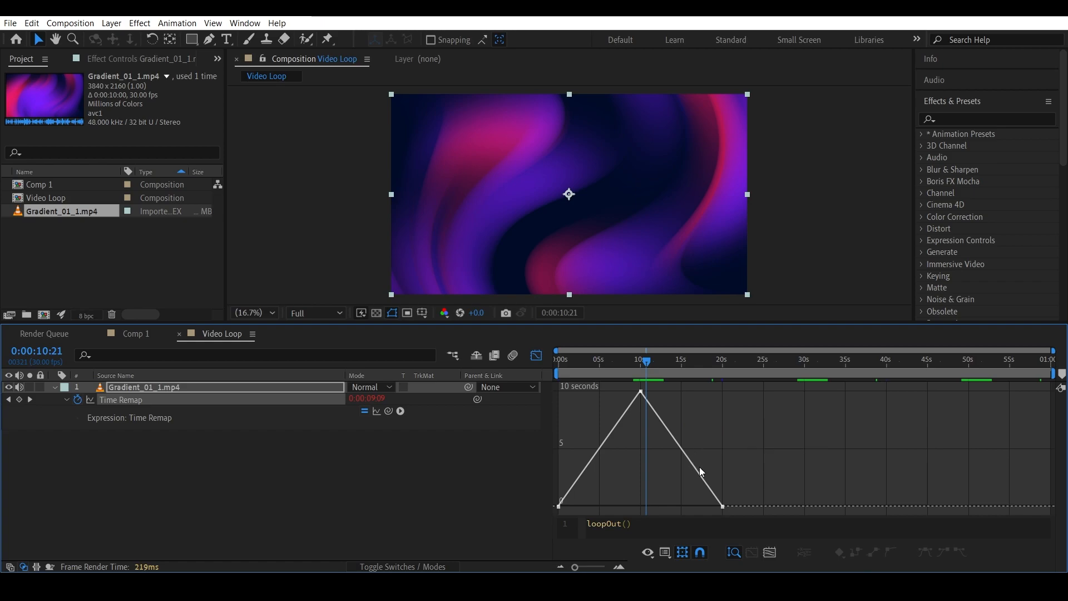
click(537, 359)
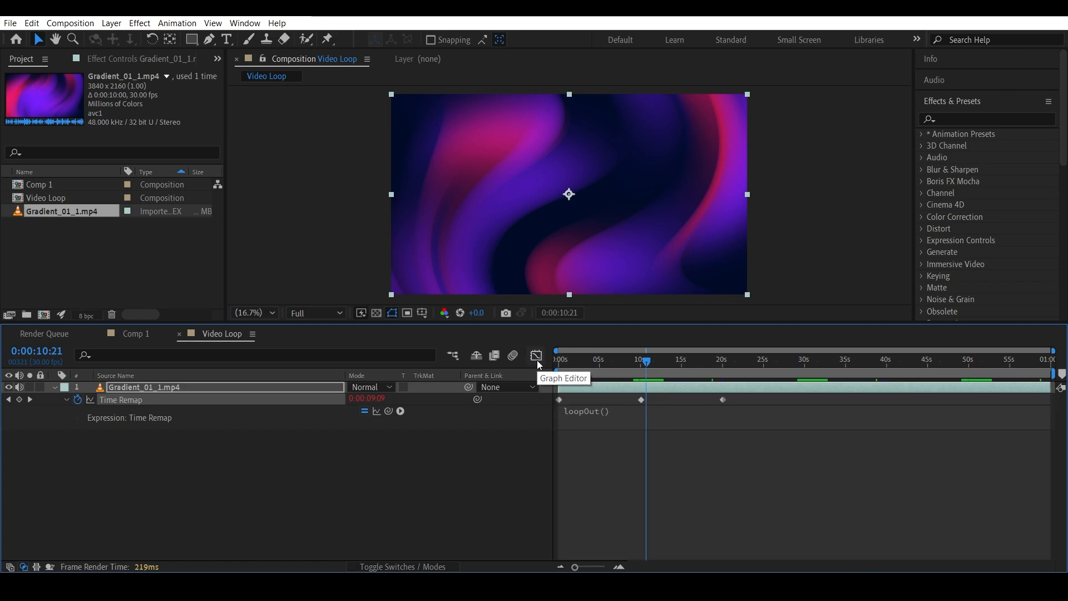
Step: Apply Easy Ease to all three Time Remap keyframes of the gradient layer
click(560, 400)
right_click(560, 400)
mouse_move(668, 549)
click(749, 469)
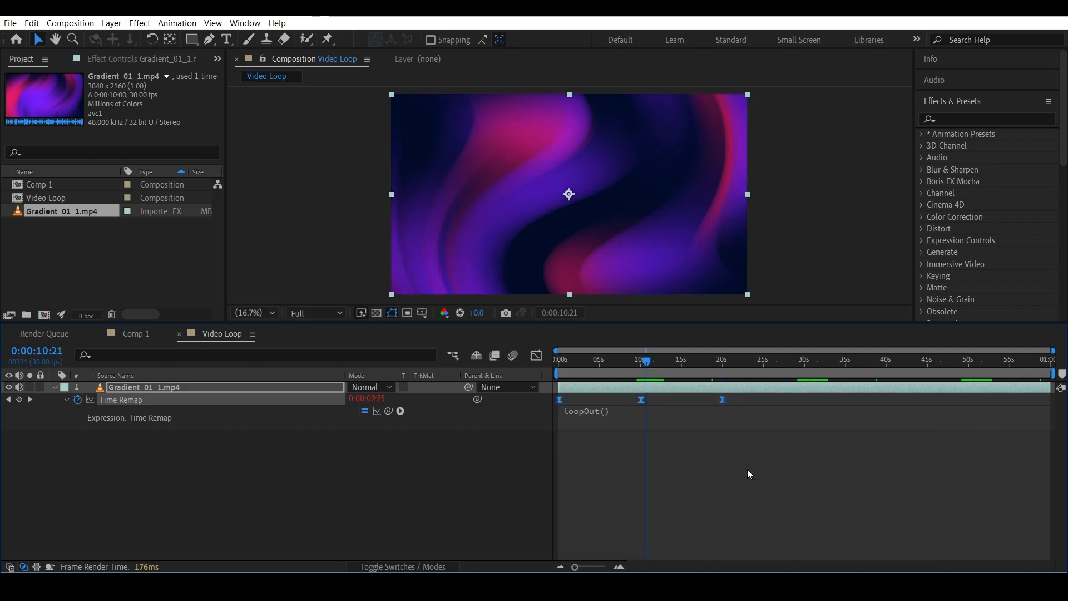
Step: Examine the eased Time Remap value graph and play back the gradient from about 9 seconds with a larger preview
click(536, 357)
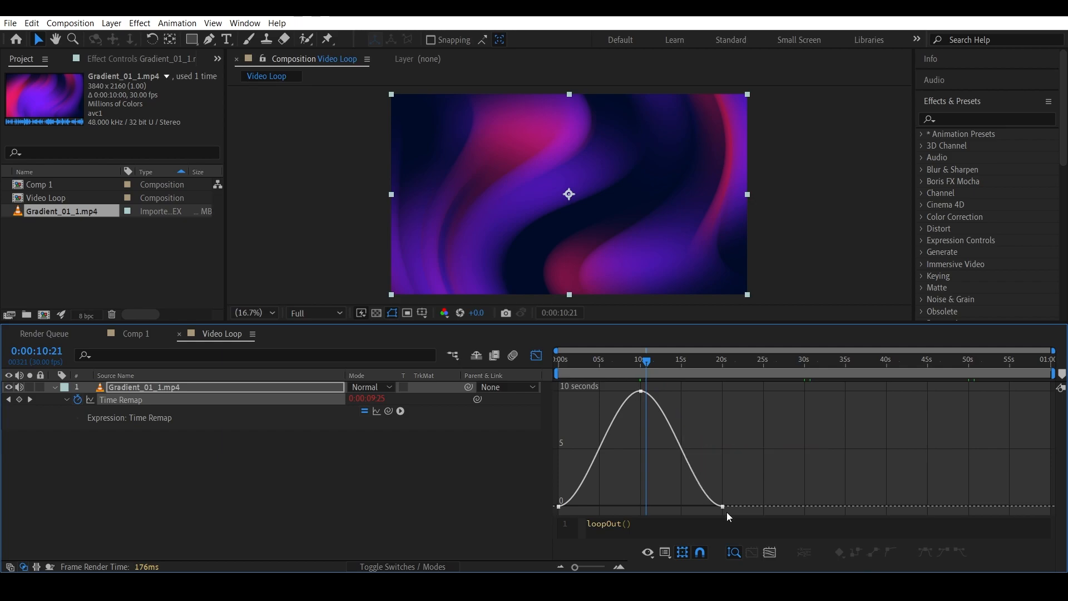
click(633, 367)
drag(641, 324, 640, 412)
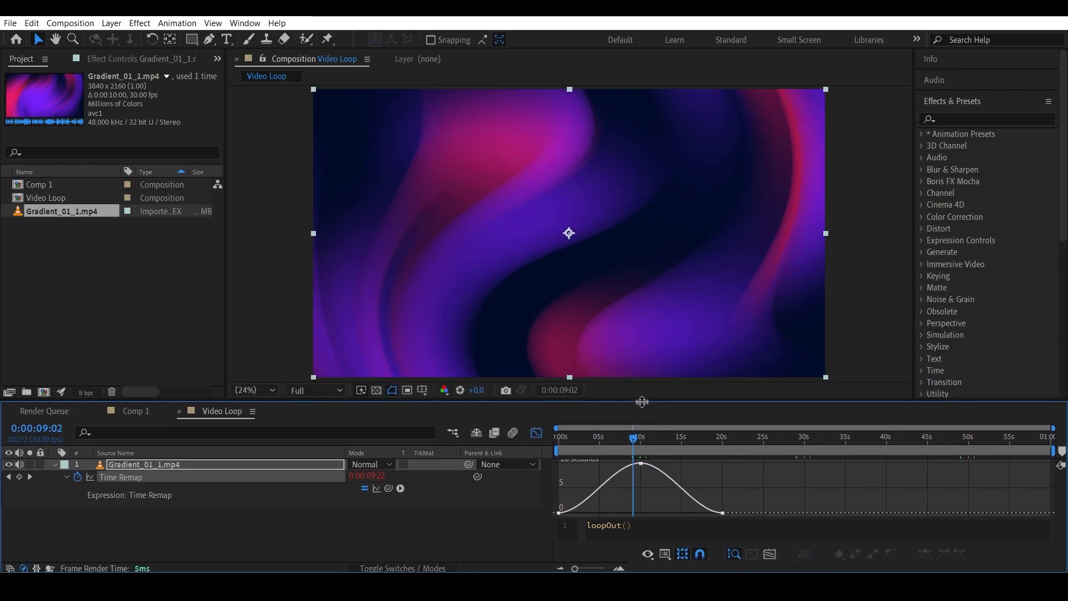
key(space)
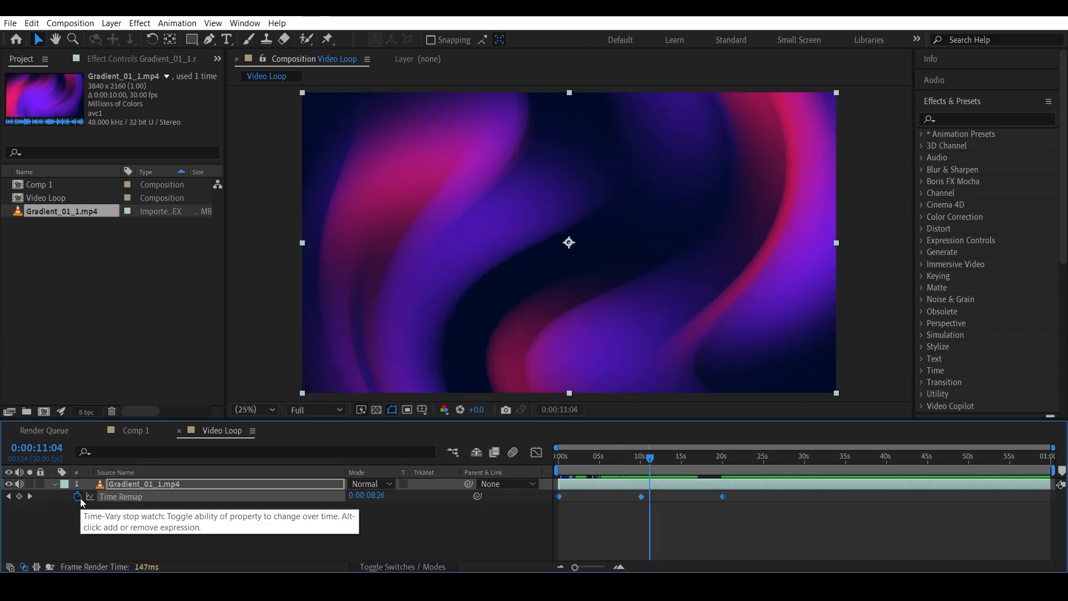
Step: Add the expression loopOut() to the Time Remap property of Gradient_01_1.mp4 and go to about 19 seconds
alt+click(78, 495)
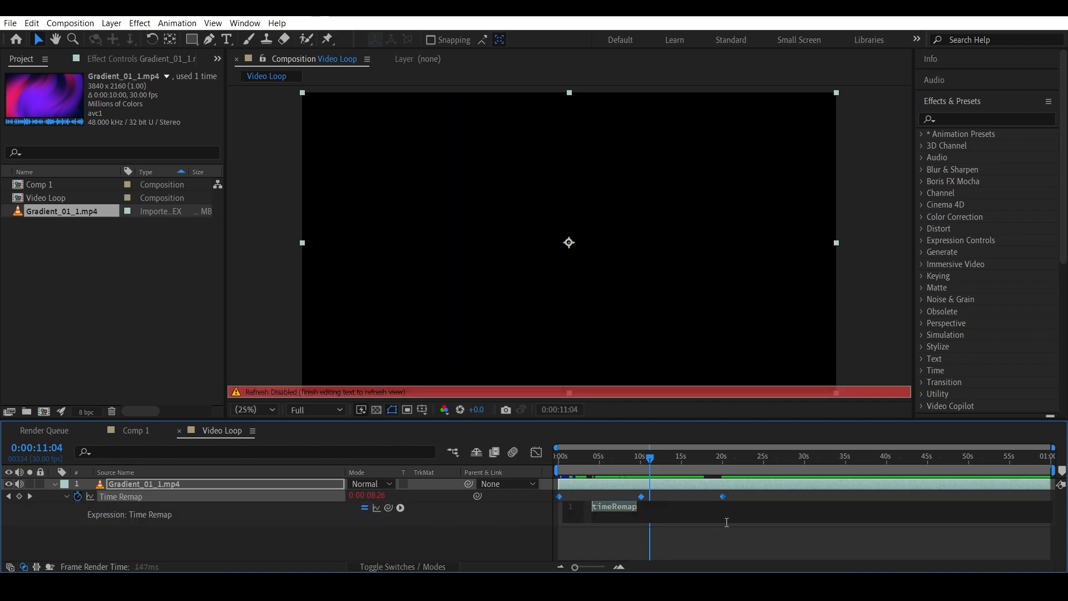
key(Caps_Lock)
key(Caps_Lock)
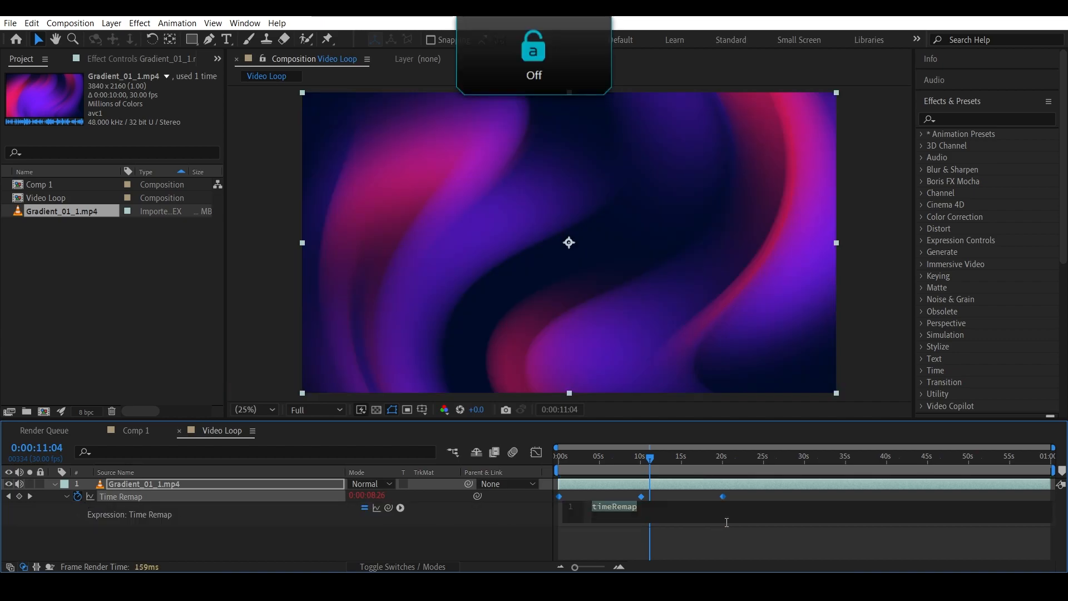
text(Loo)
key(Down)
key(Down)
key(Down)
key(Return)
click(504, 547)
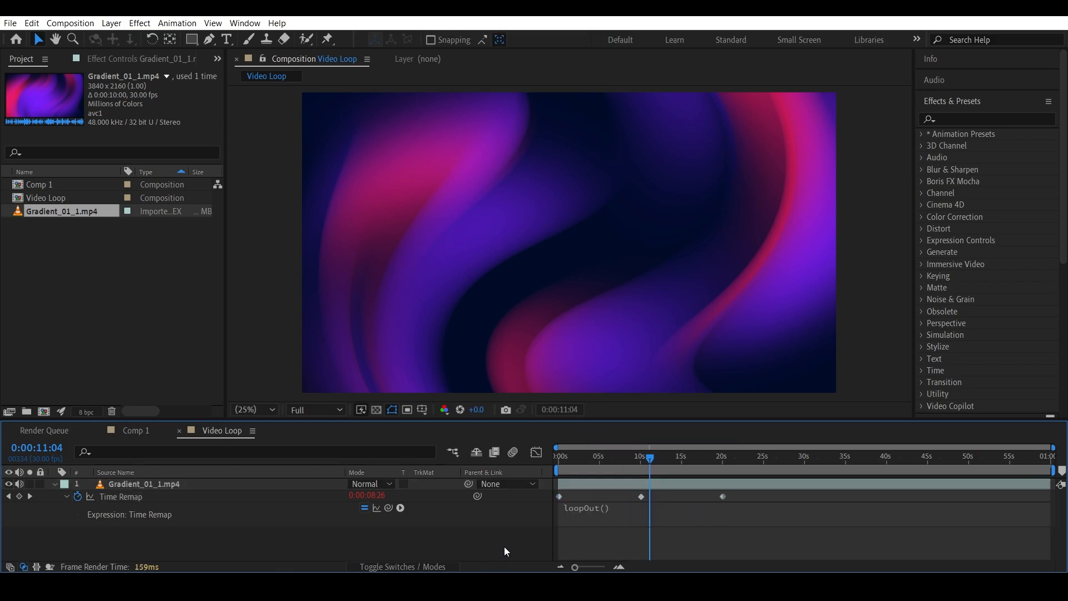
click(712, 463)
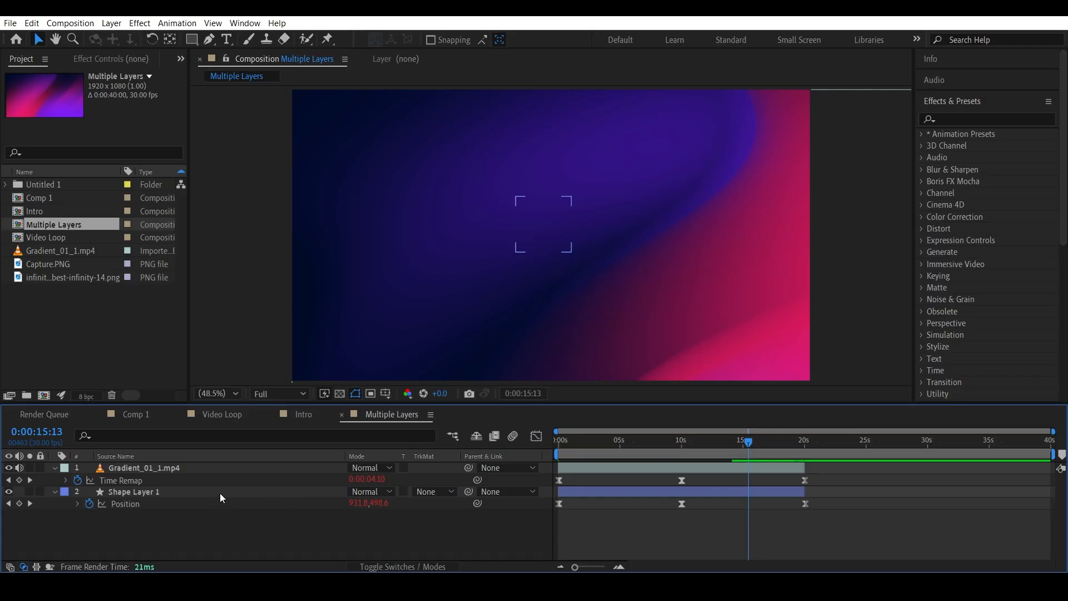
Step: Pre-compose Gradient_01_1.mp4 and Shape Layer 1 together, moving all attributes into the new composition
click(219, 492)
shift+click(212, 471)
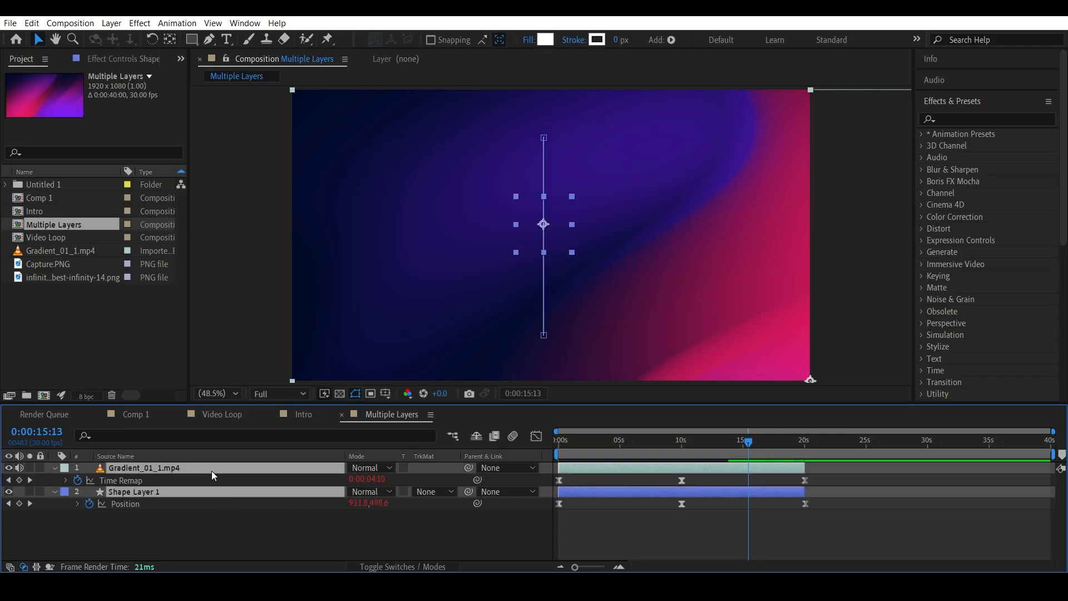
right_click(211, 469)
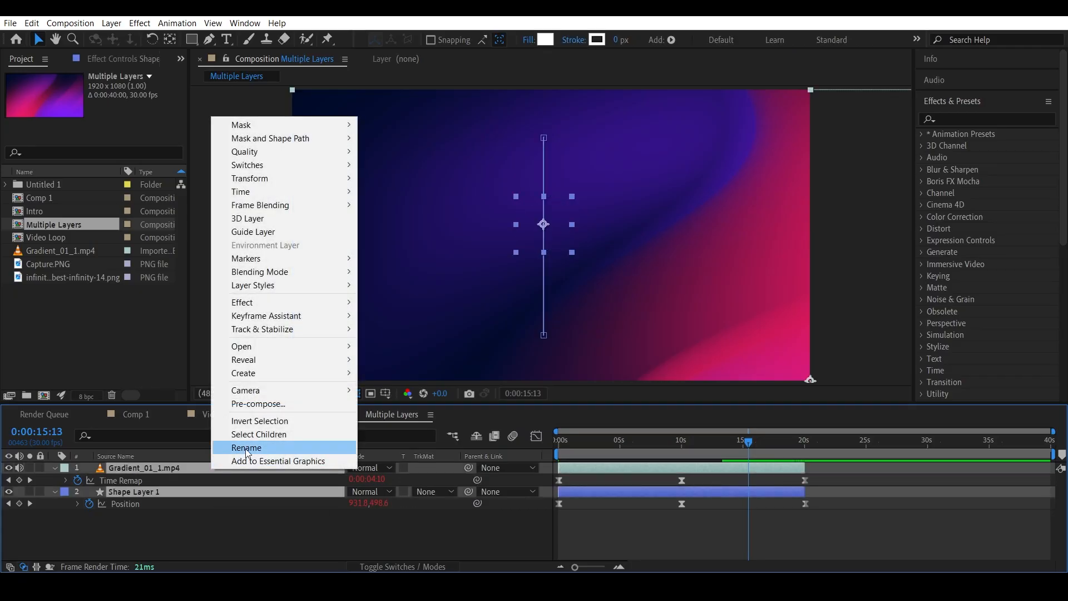
click(305, 409)
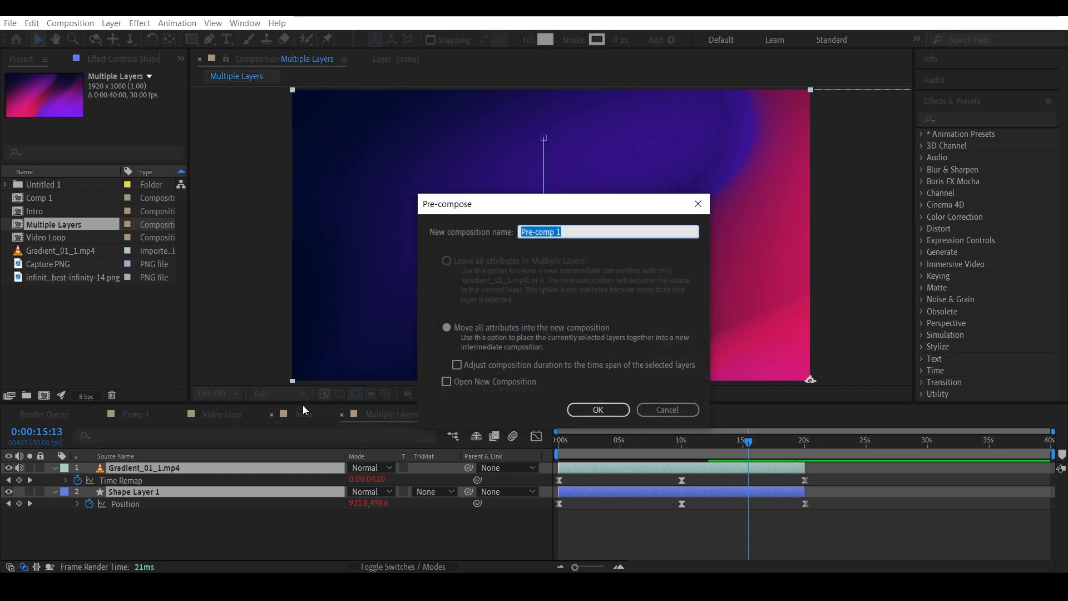
click(599, 410)
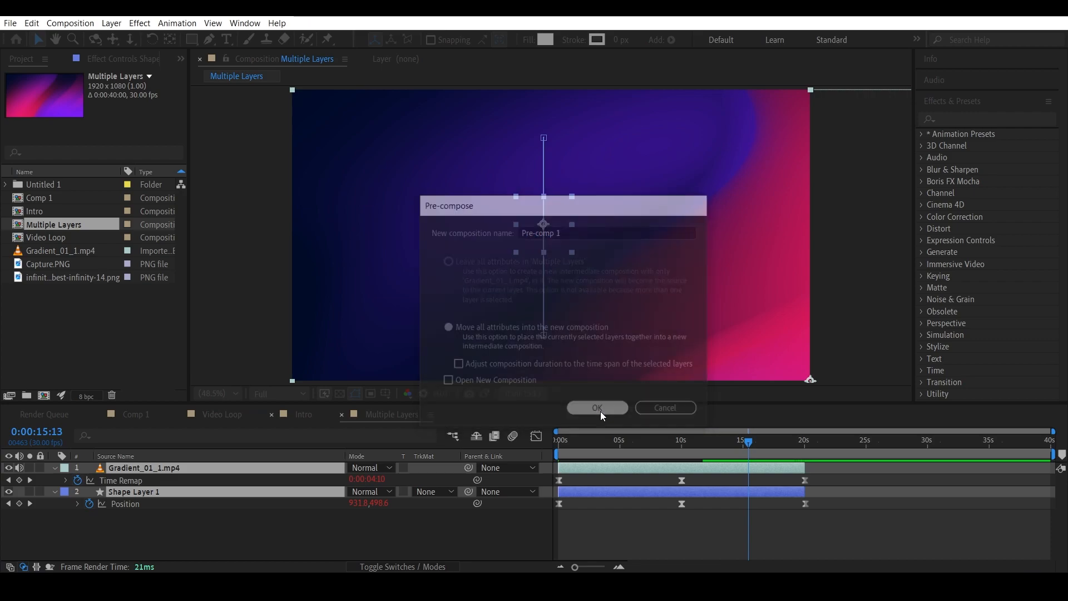
Step: Enable time remapping on the Pre-comp 1 layer and add a Time Remap keyframe at 0:00:20:00
click(805, 458)
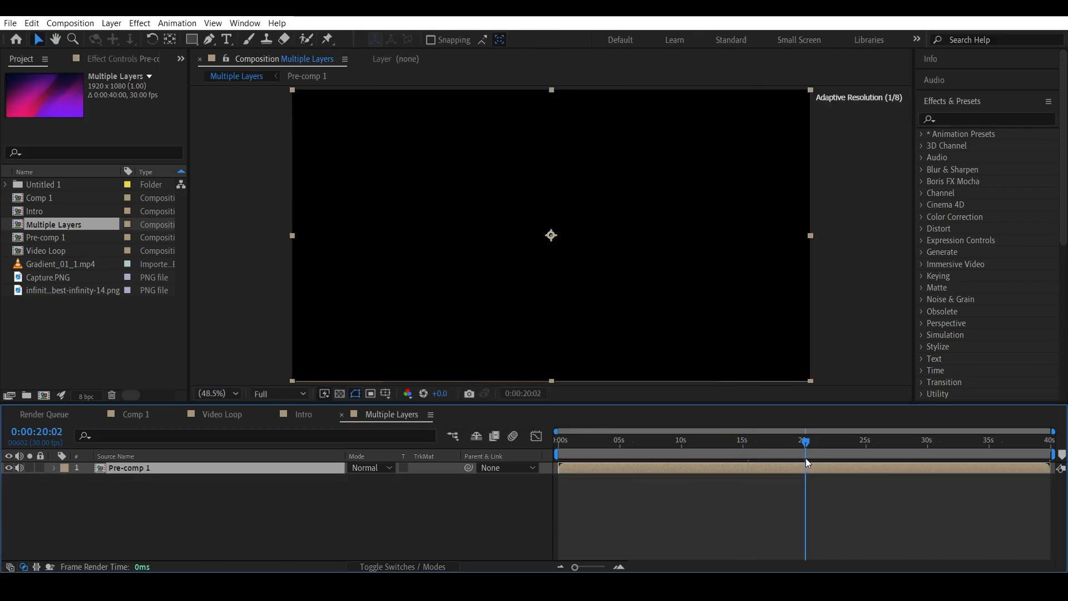
drag(805, 456, 805, 452)
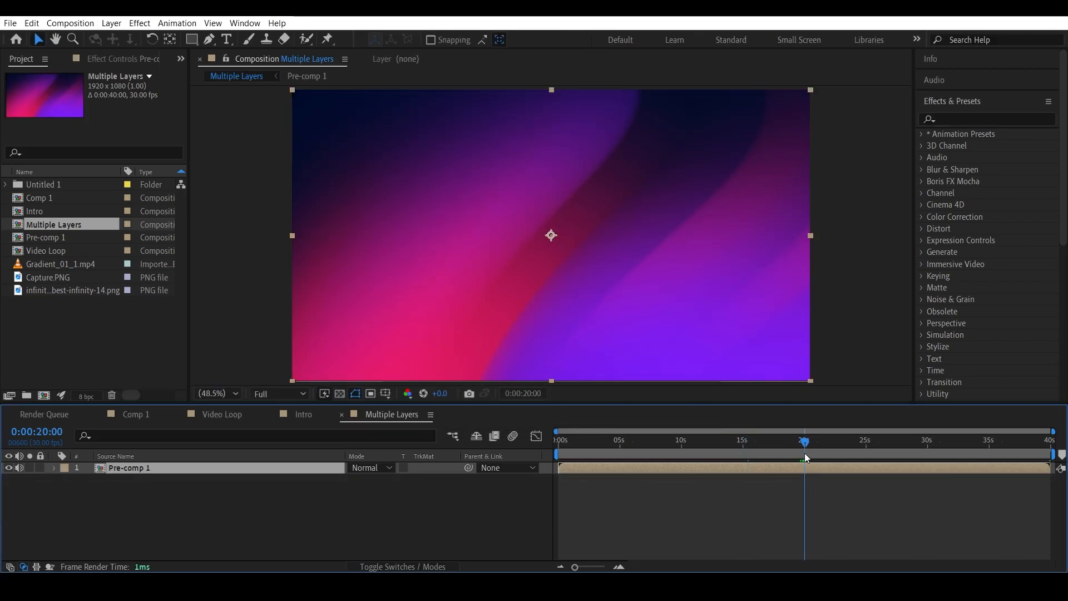
right_click(715, 472)
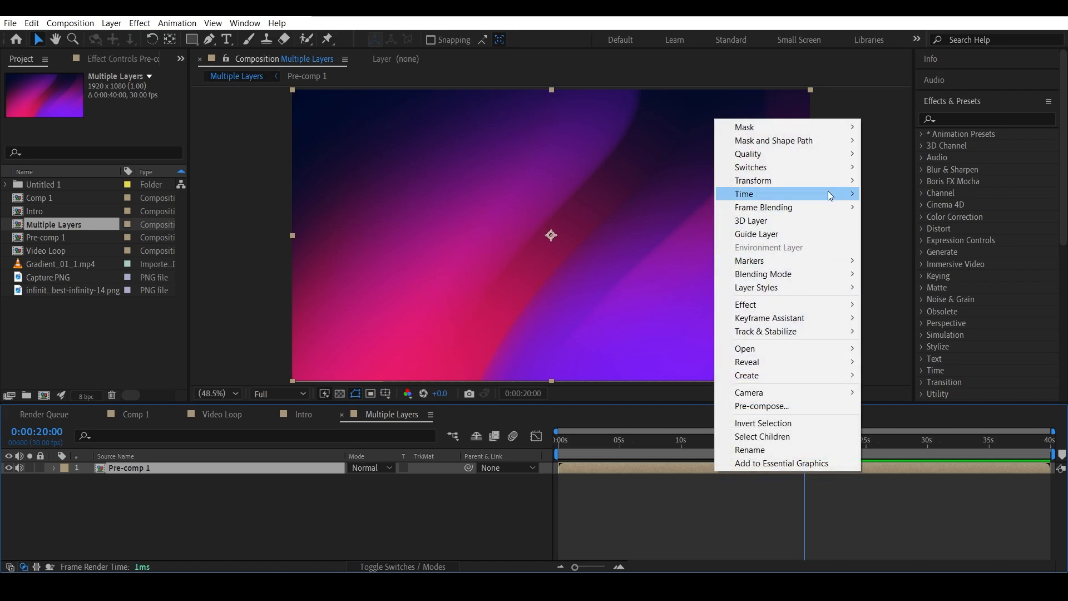
mouse_move(824, 193)
click(881, 195)
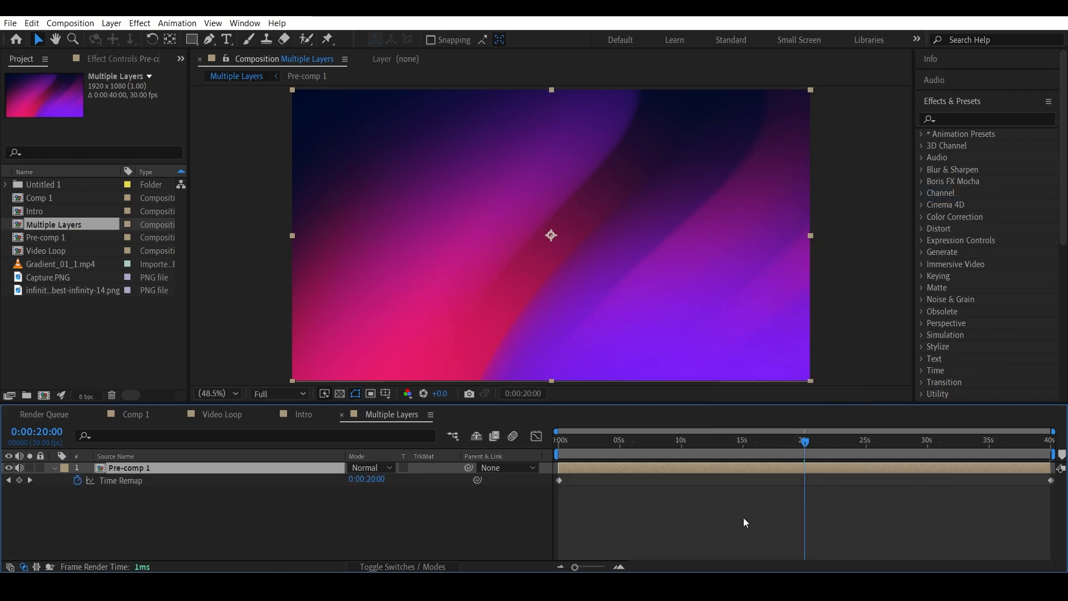
click(20, 481)
click(830, 479)
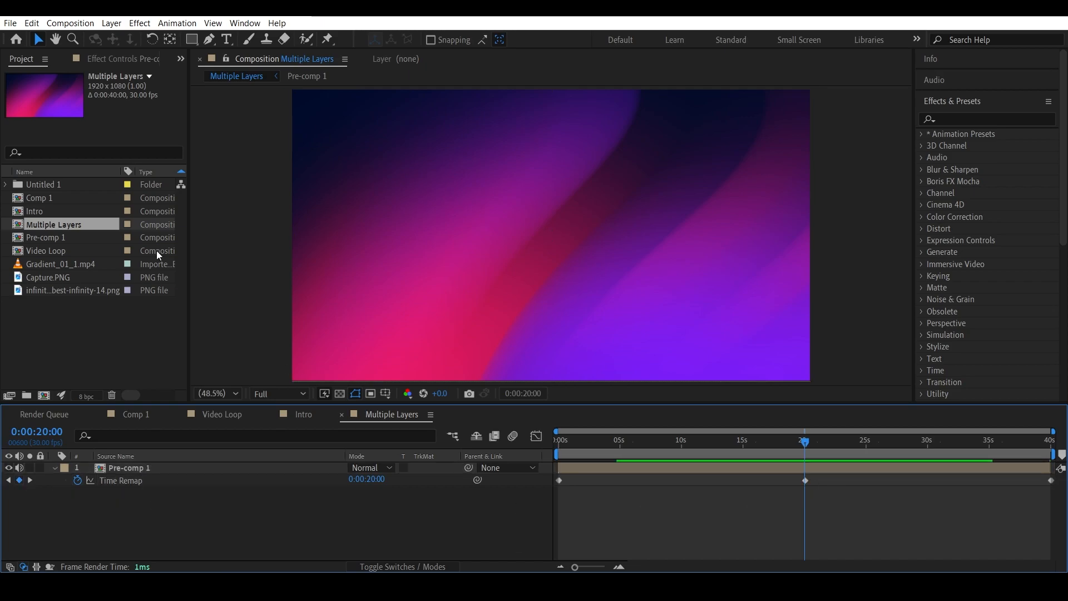
Step: Cut the last Time Remap keyframe at the end of the Pre-comp 1 layer
click(1051, 481)
click(33, 23)
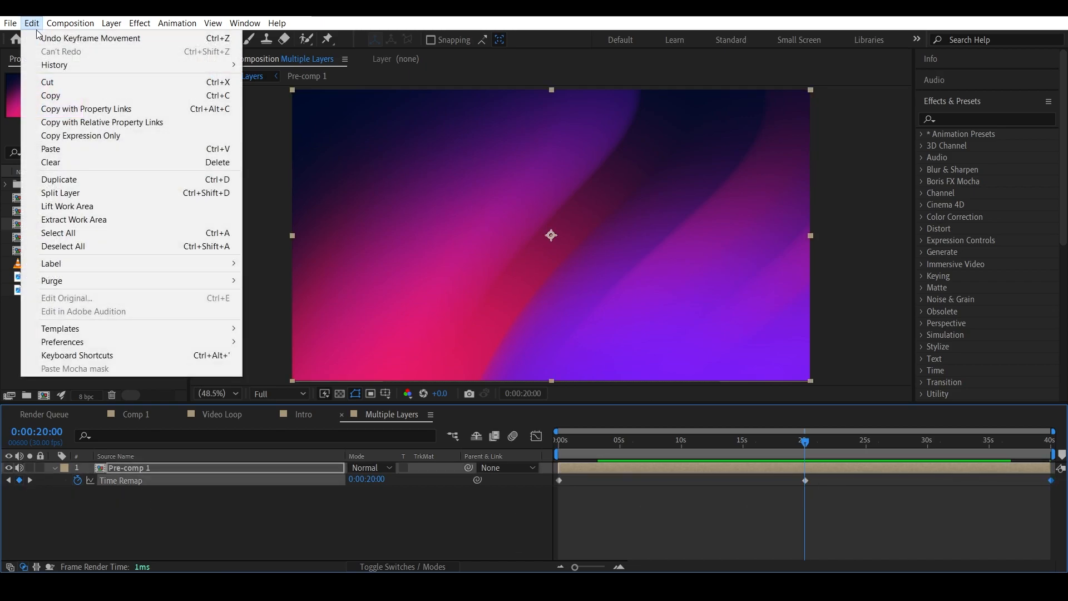
click(49, 78)
click(580, 482)
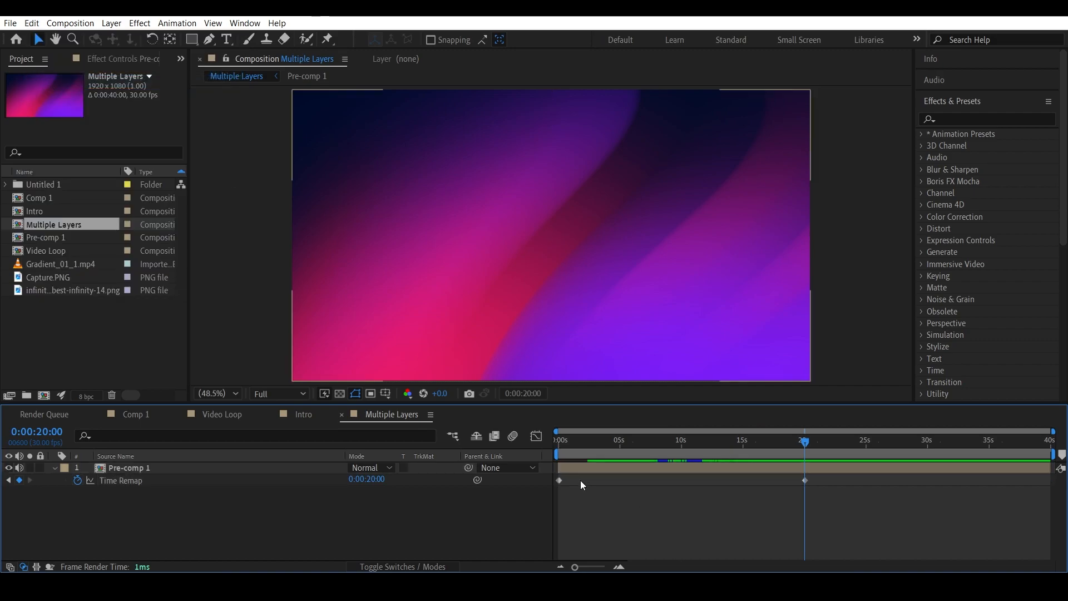
Step: Copy the first Time Remap keyframe of Pre-comp 1 and paste it at 0:00:39:29
click(559, 480)
click(32, 23)
click(45, 96)
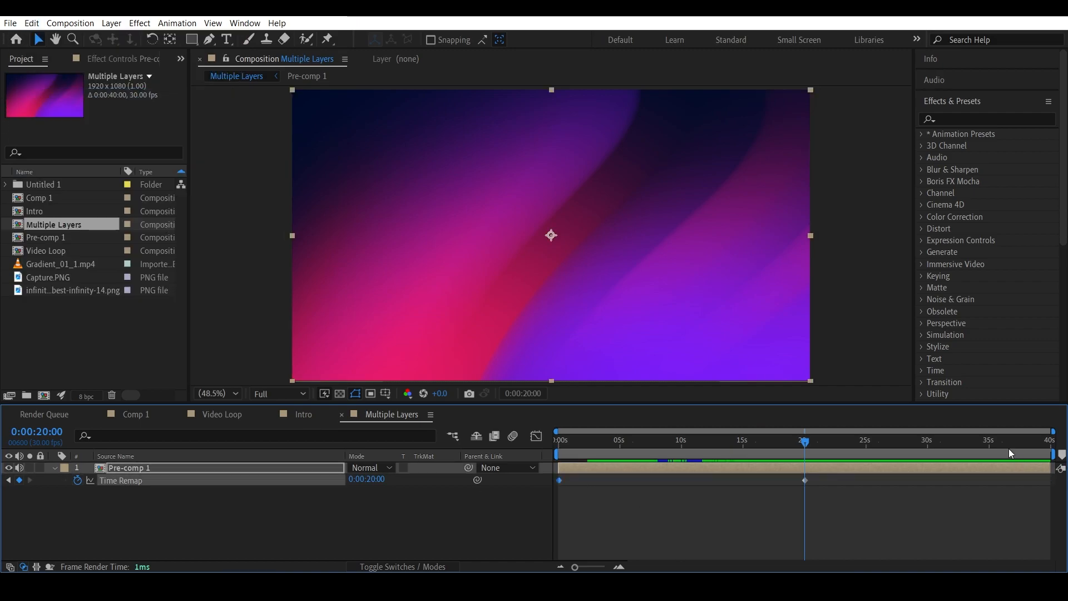
click(32, 23)
click(46, 149)
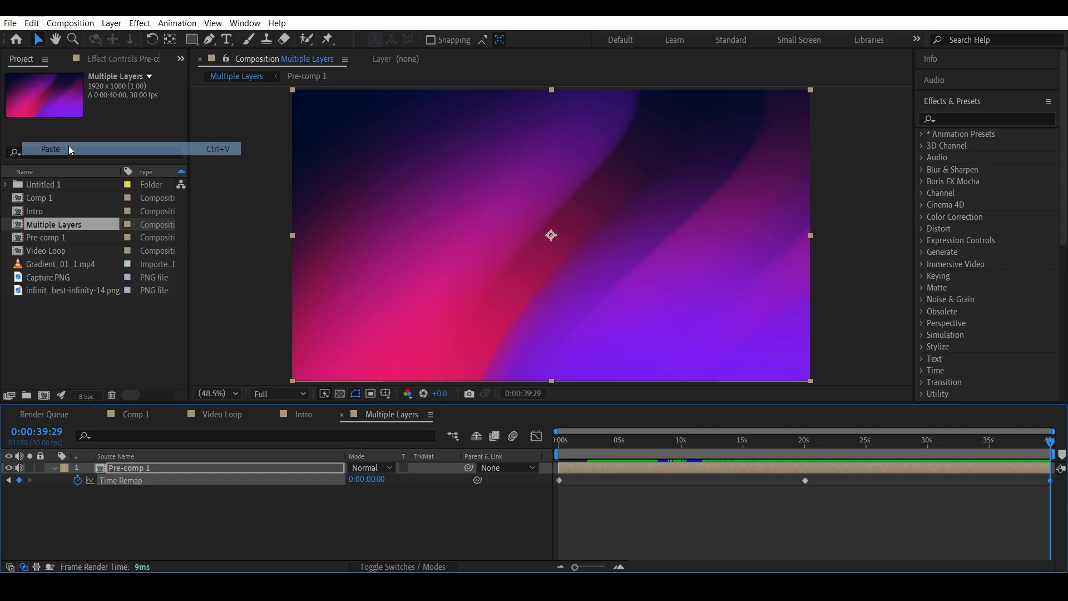
Step: Add the expression loopOut() to the Time Remap property of Pre-comp 1
drag(547, 489, 1056, 477)
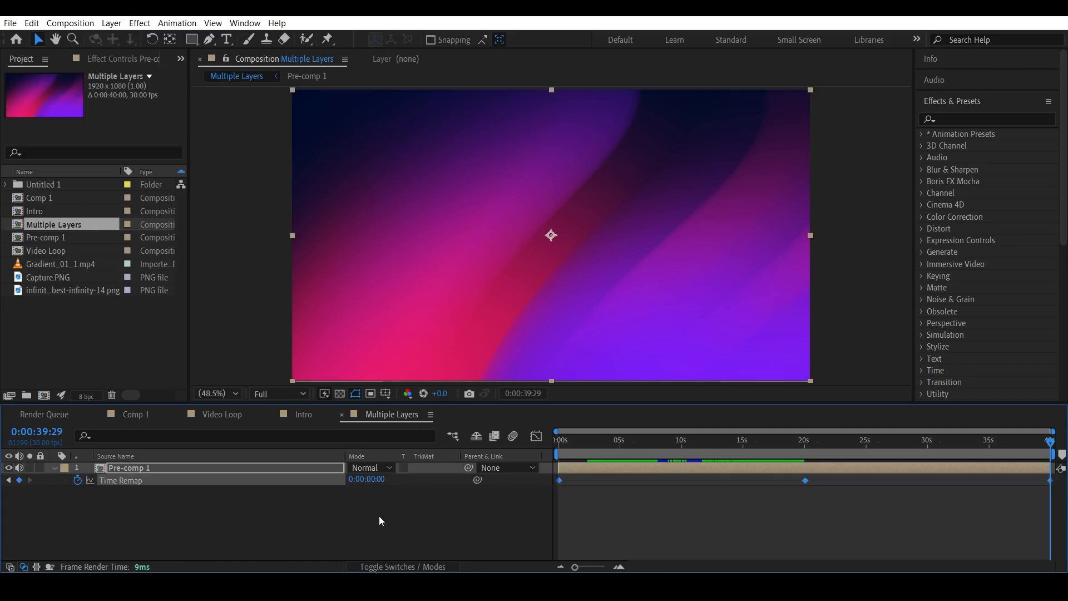
alt+click(78, 481)
text(loop)
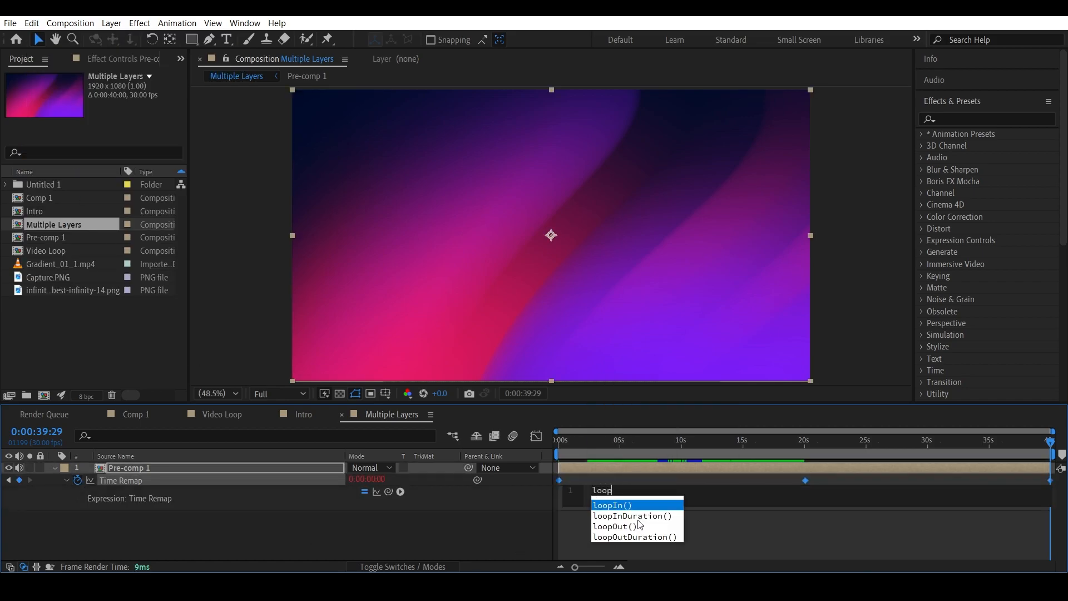
click(640, 525)
click(514, 522)
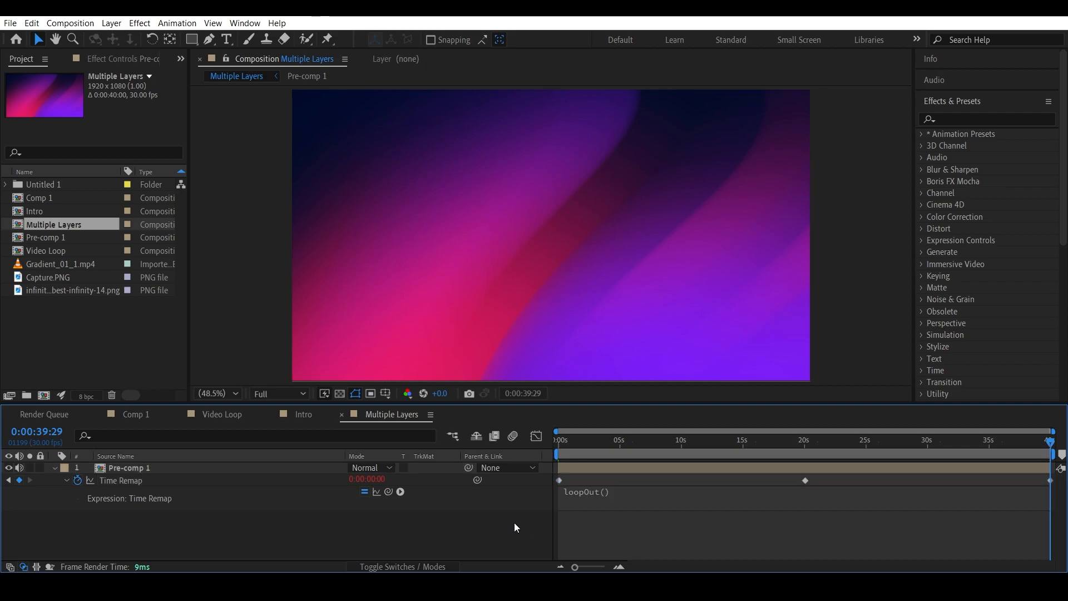
Step: Apply Easy Ease to all three Time Remap keyframes of Pre-comp 1
drag(556, 487, 1055, 483)
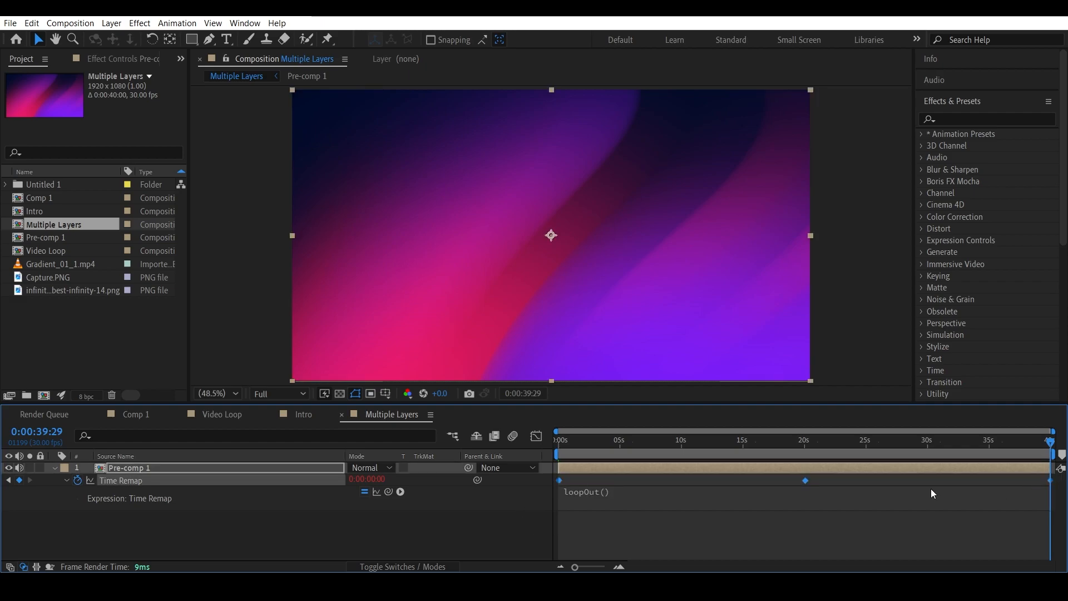
right_click(805, 480)
mouse_move(890, 479)
click(606, 513)
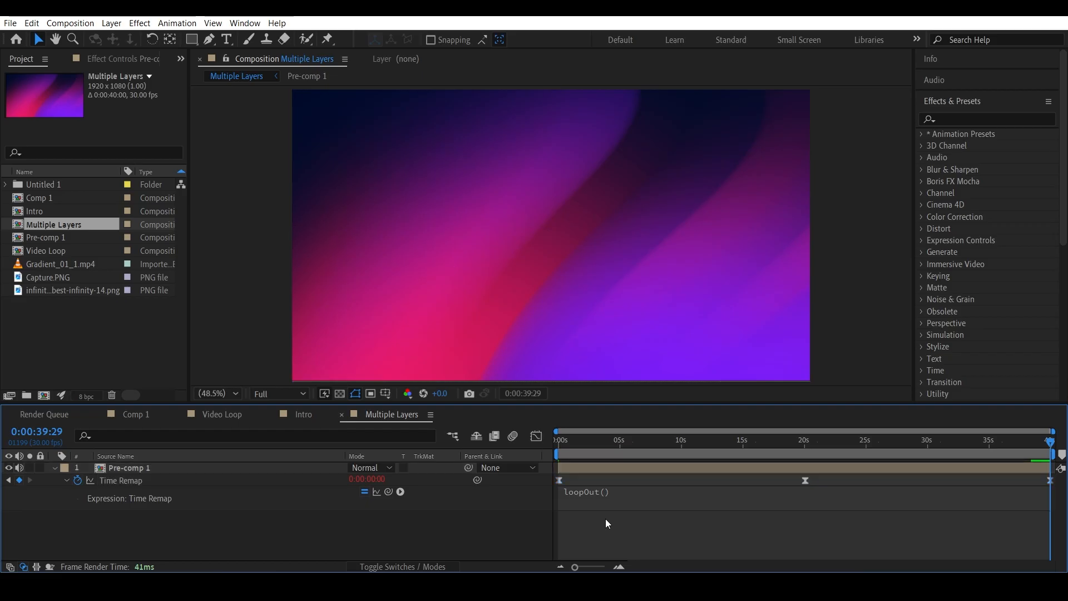